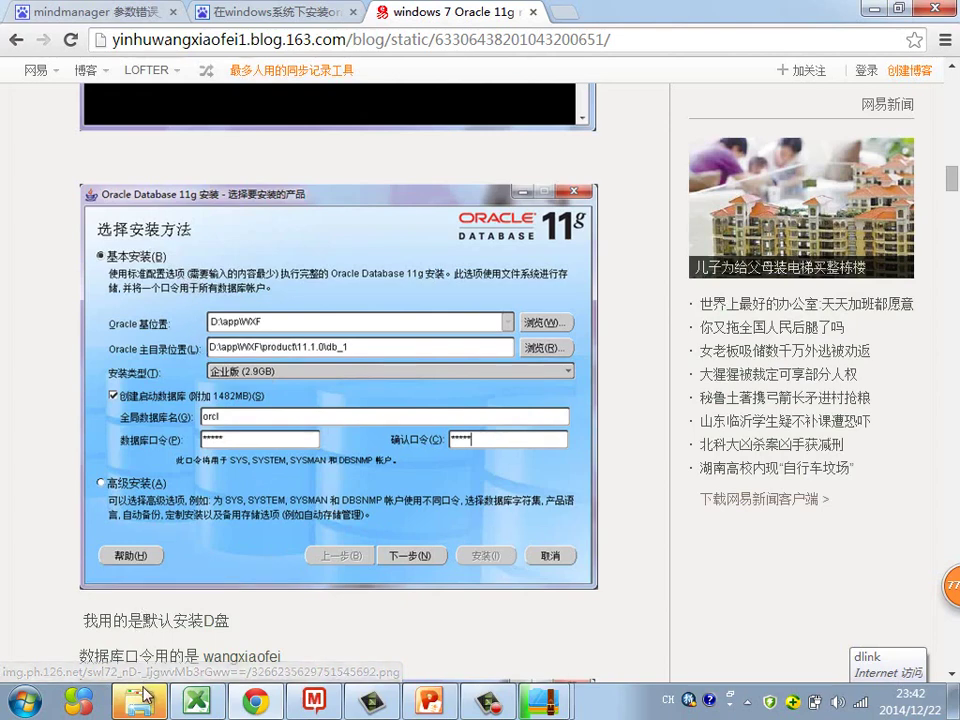
Step: After extraction finishes, open the database folder and run setup.exe to launch the Oracle 11g installer
{"action": "mouse_move", "coordinate": [545, 702]}
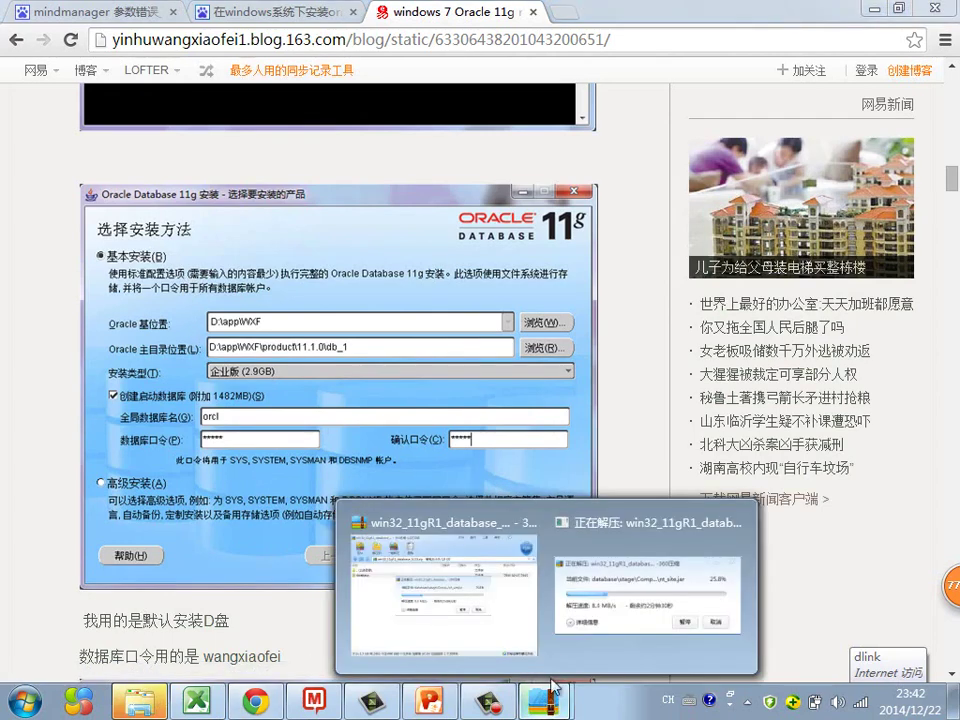
{"action": "left_click", "coordinate": [598, 617]}
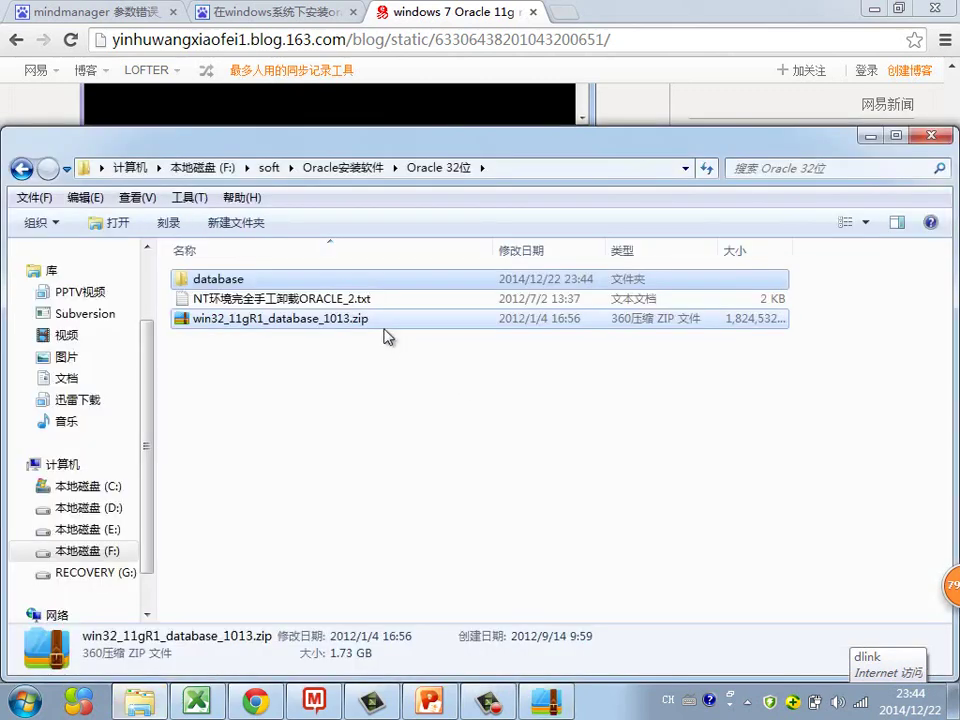
{"action": "left_click", "coordinate": [287, 283]}
{"action": "double_click", "coordinate": [287, 281]}
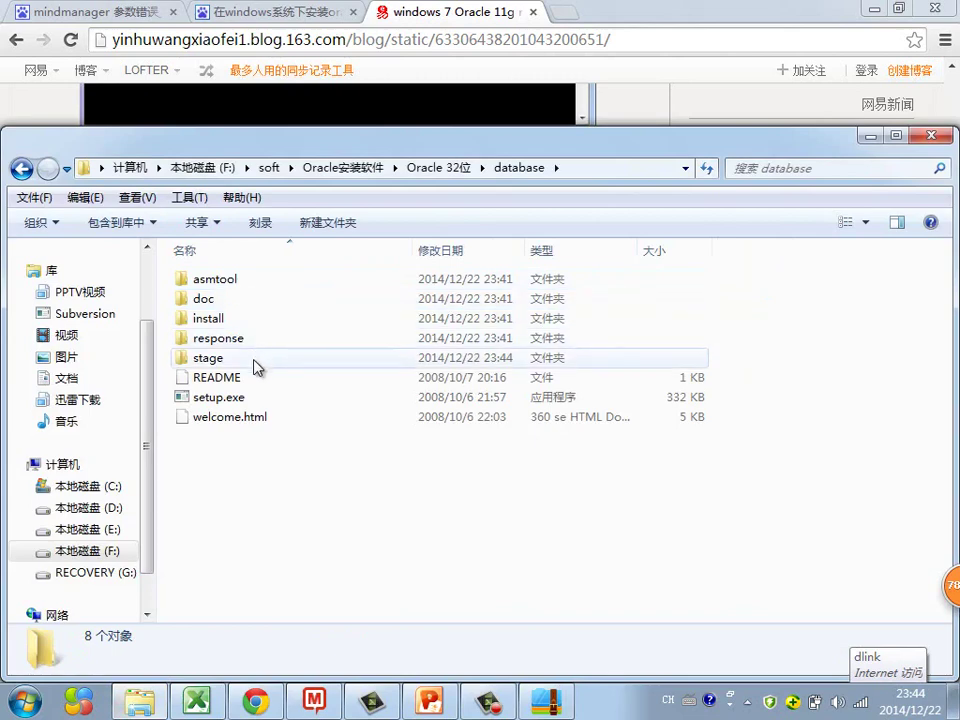
{"action": "left_click", "coordinate": [233, 400]}
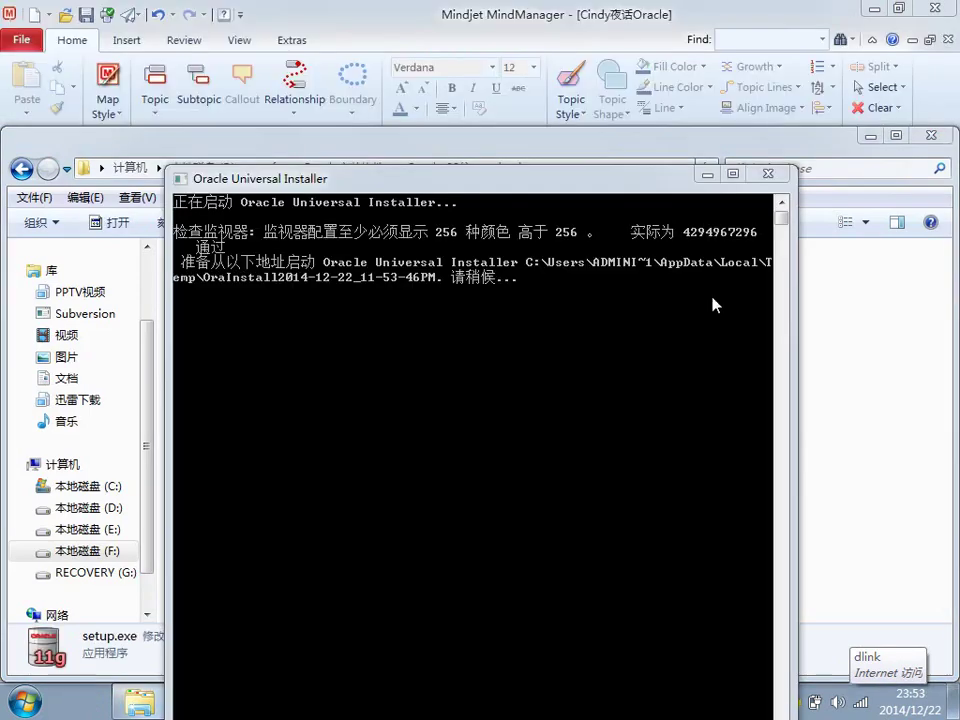
{"action": "left_click_drag", "start_coordinate": [570, 186], "coordinate": [563, 119]}
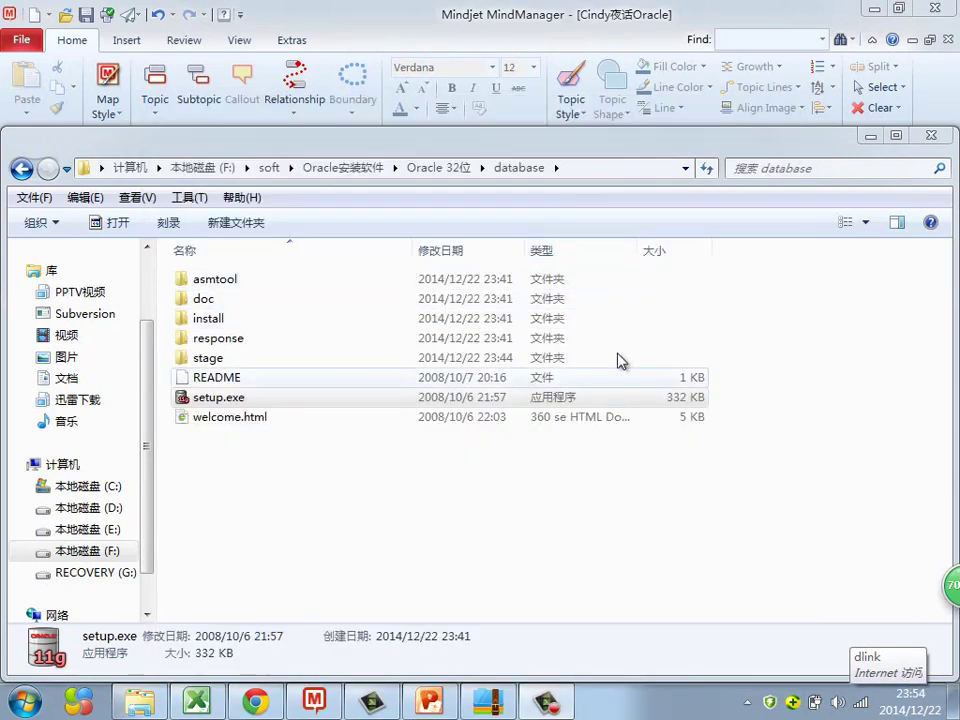
{"action": "left_click_drag", "start_coordinate": [574, 148], "coordinate": [582, 114]}
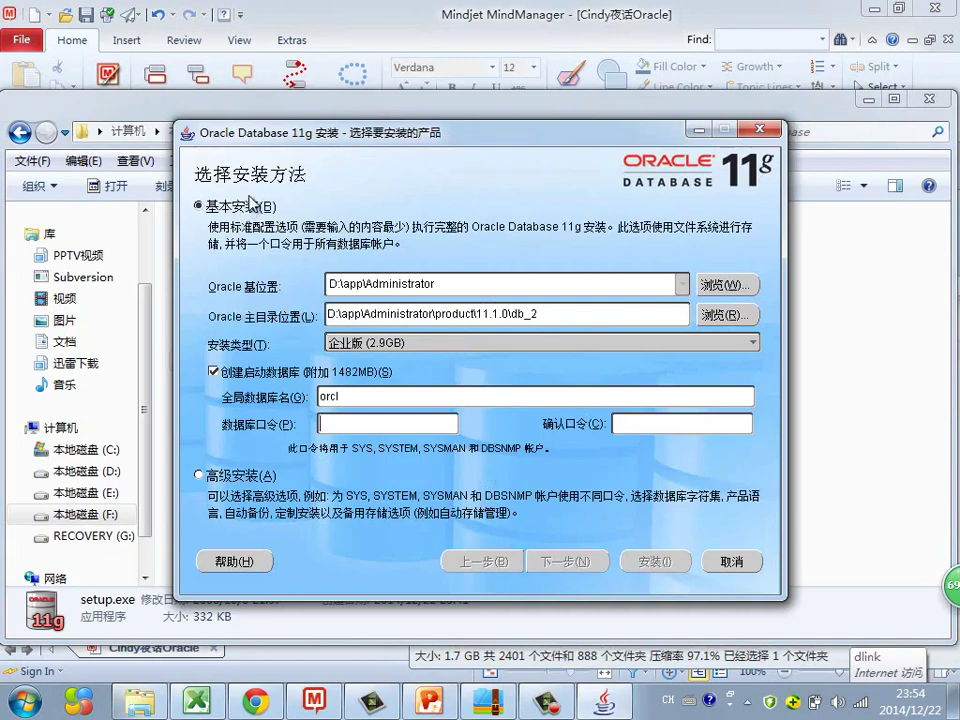
Step: Keep Basic Installation and change the Oracle Base drive from D to F
{"action": "left_click", "coordinate": [222, 477]}
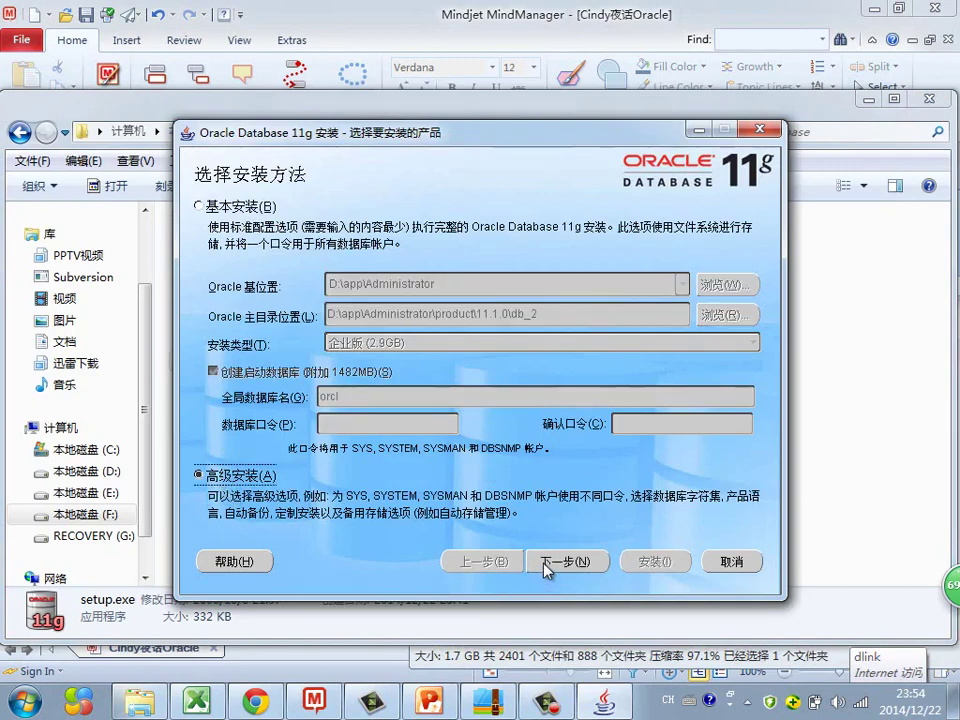
{"action": "left_click", "coordinate": [247, 212]}
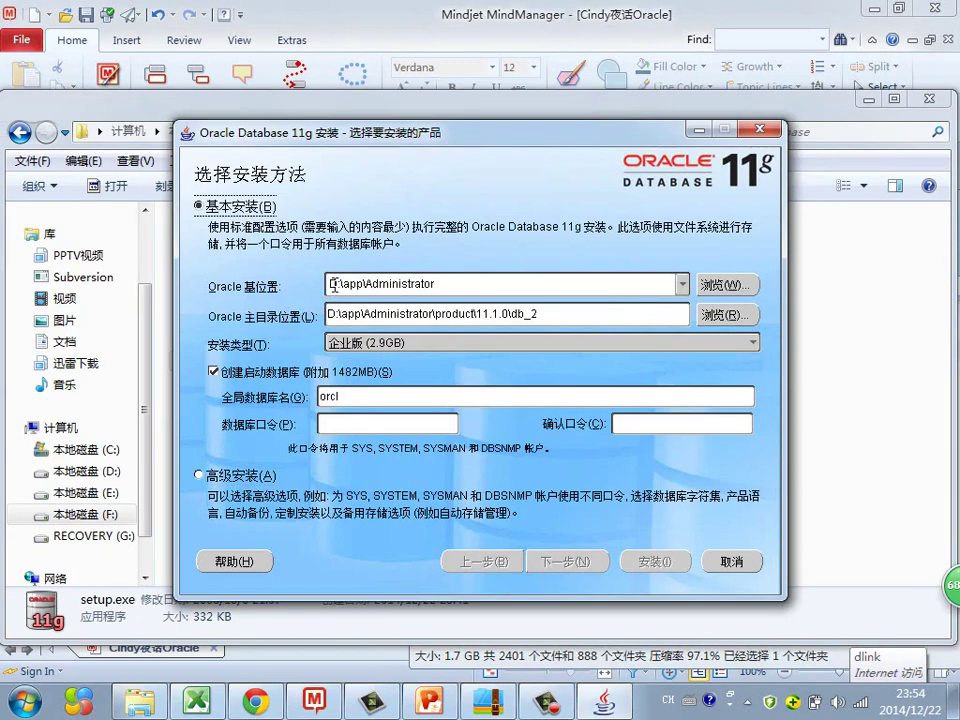
{"action": "left_click", "coordinate": [333, 284]}
{"action": "left_click", "coordinate": [337, 282]}
{"action": "left_click_drag", "start_coordinate": [337, 283], "coordinate": [328, 284]}
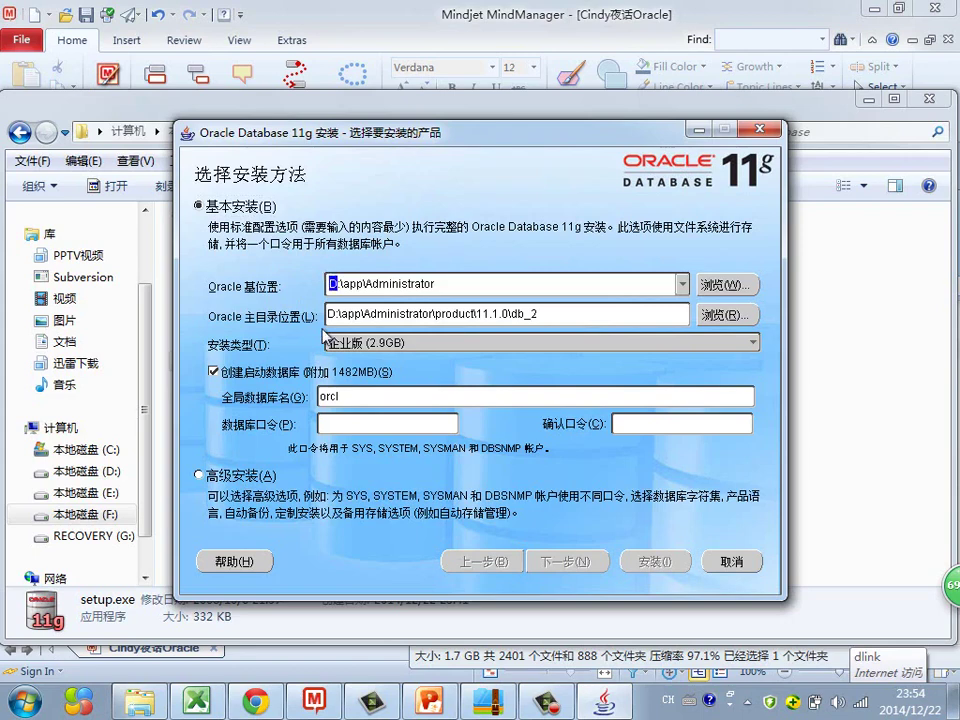
{"action": "type", "text": "F"}
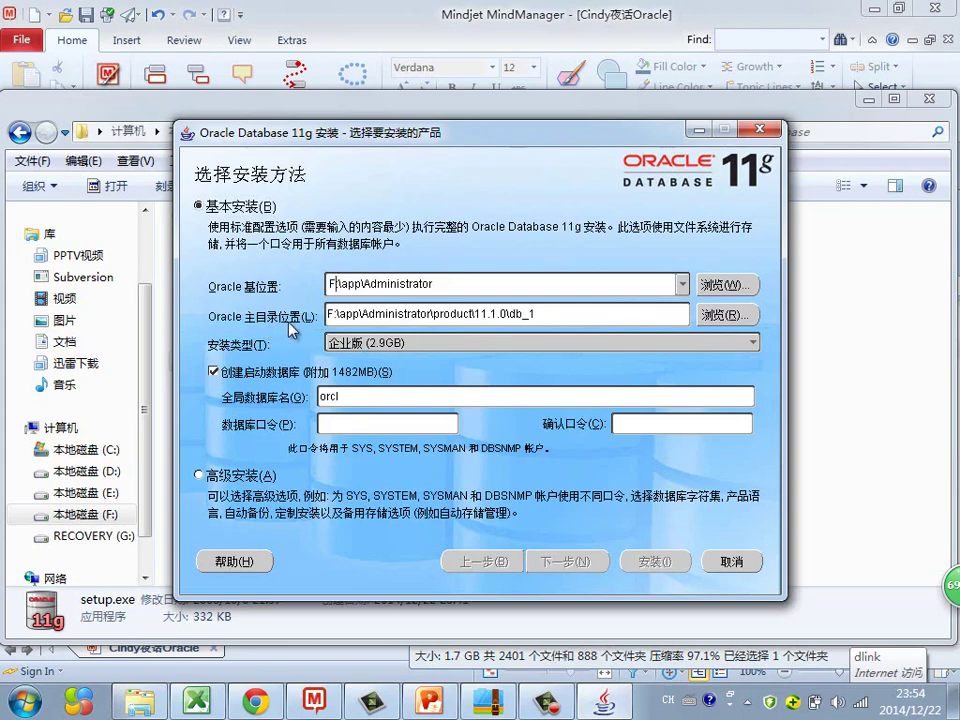
Step: Rename the global database from orcl to oradb, enter the database password, and continue
{"action": "mouse_move", "coordinate": [551, 317]}
{"action": "left_mouse_down"}
{"action": "mouse_move", "coordinate": [468, 320]}
{"action": "mouse_move", "coordinate": [555, 317]}
{"action": "left_mouse_up"}
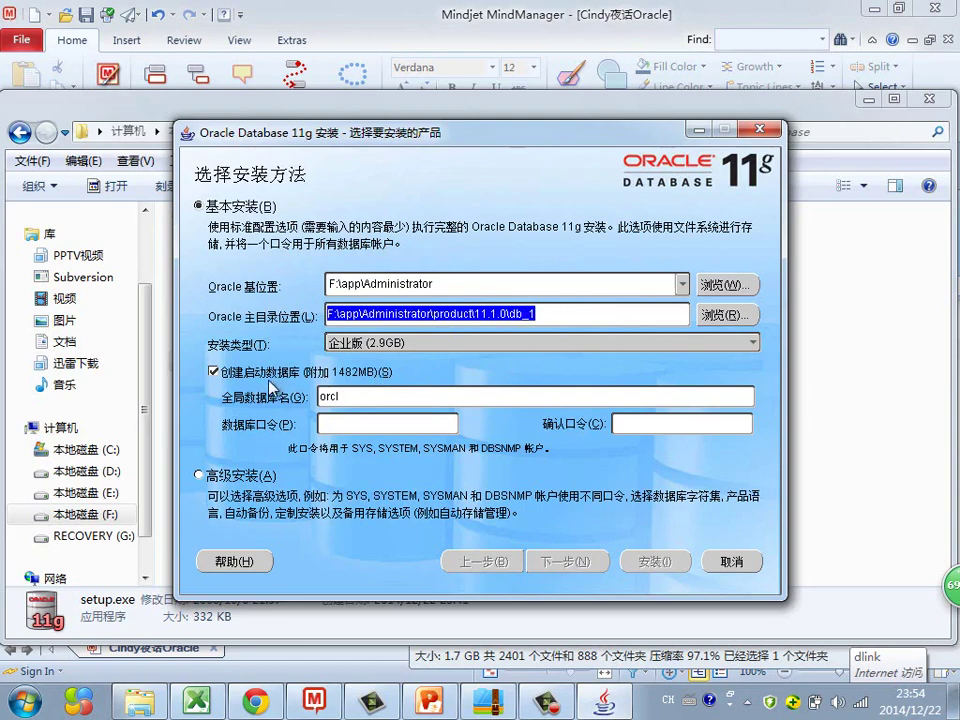
{"action": "left_click_drag", "start_coordinate": [318, 396], "coordinate": [334, 396]}
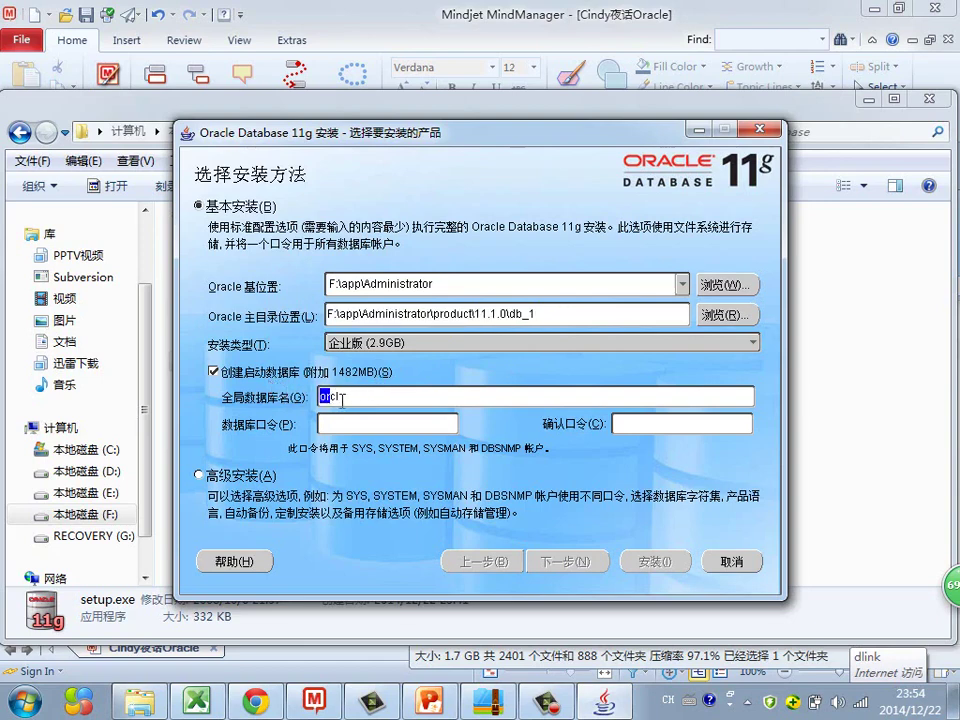
{"action": "left_click", "coordinate": [336, 397]}
{"action": "double_click", "coordinate": [340, 398]}
{"action": "type", "text": "oradb"}
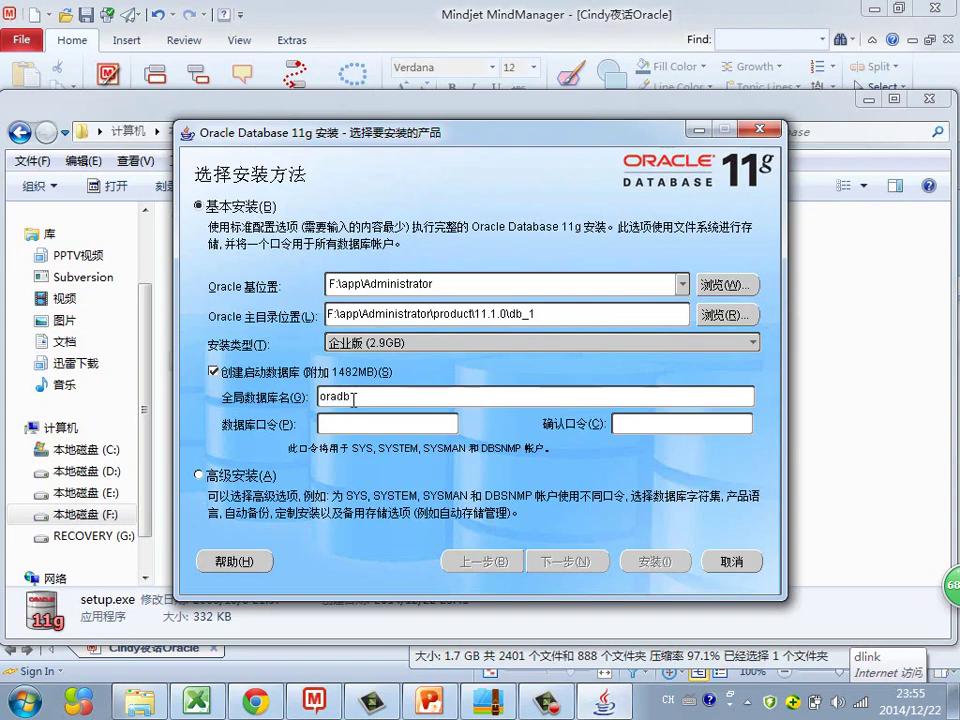
{"action": "left_click", "coordinate": [345, 420]}
{"action": "type", "text": "oracleoracle"}
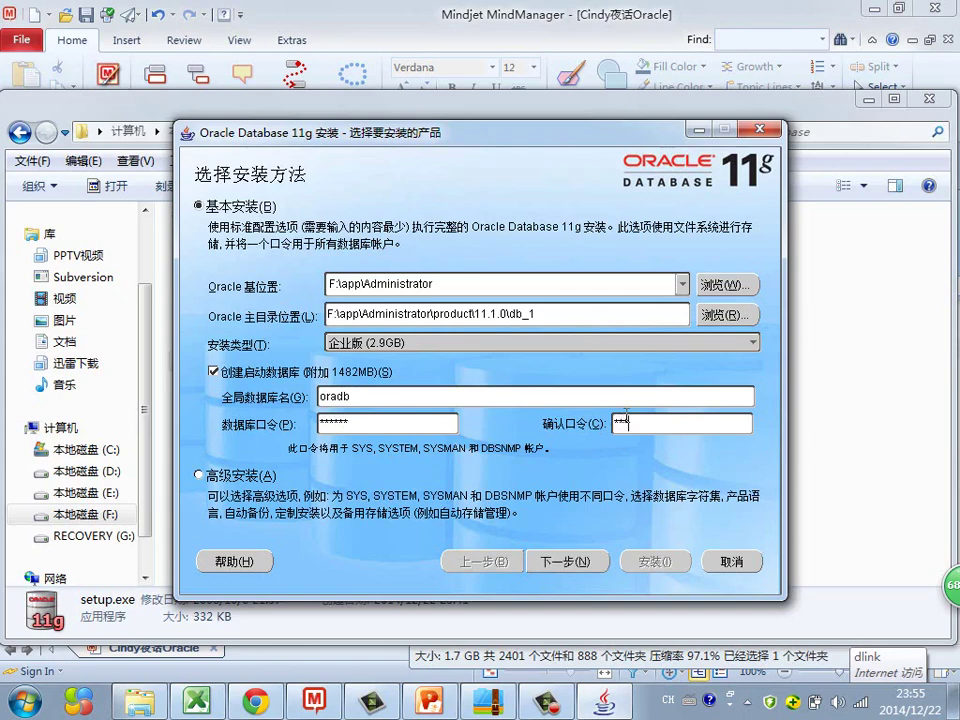
{"action": "left_click", "coordinate": [563, 566]}
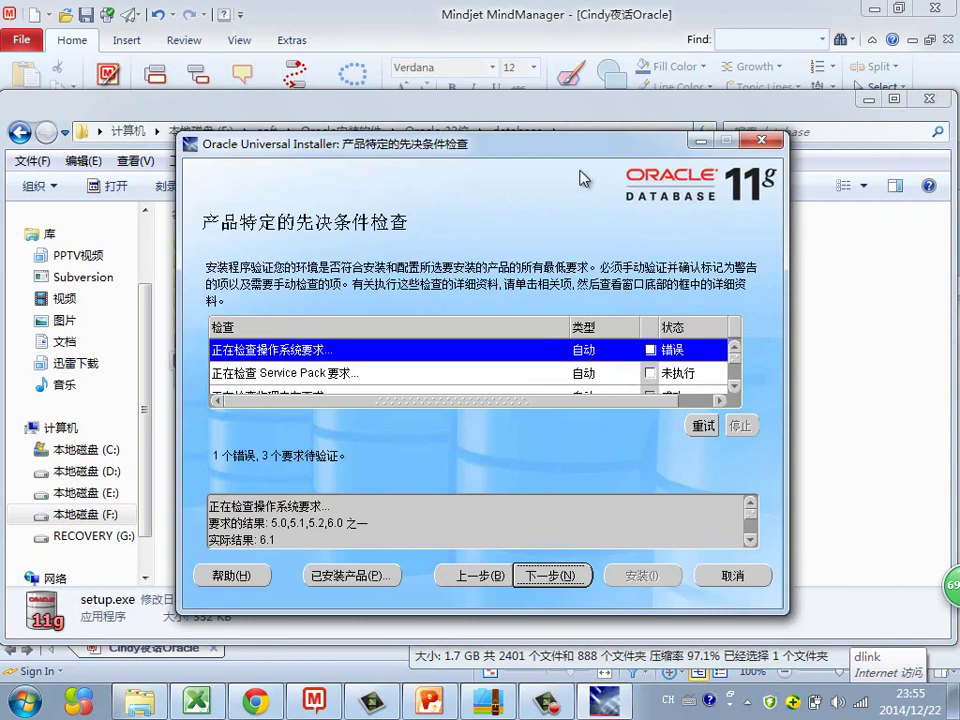
Step: Mark the failed operating-system check (OS version 6.1) as user-verified
{"action": "left_click_drag", "start_coordinate": [438, 143], "coordinate": [412, 110]}
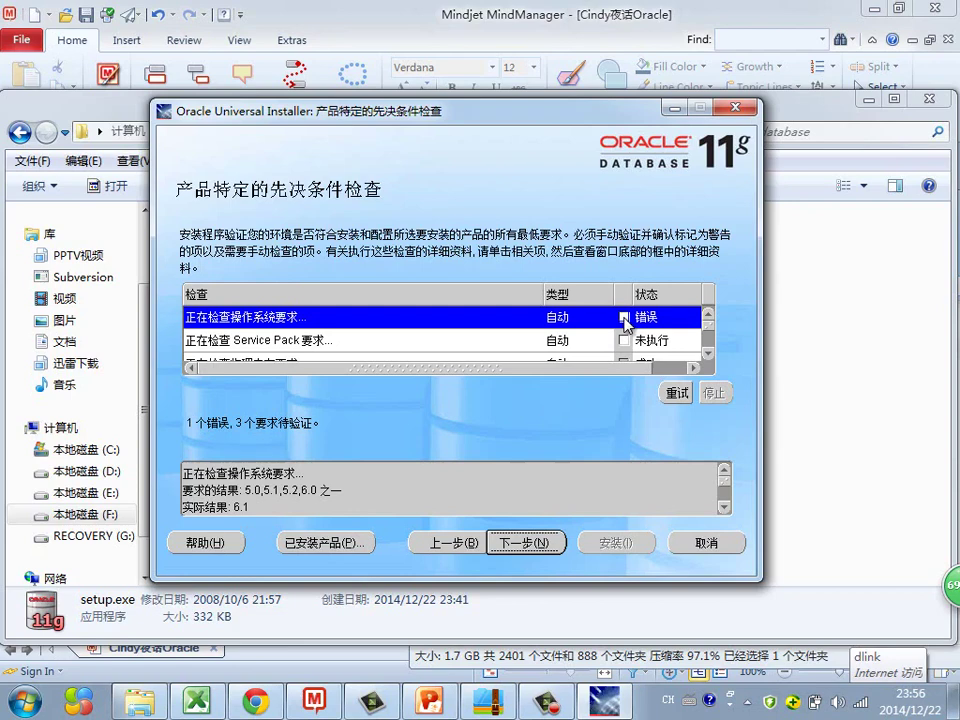
{"action": "left_click", "coordinate": [625, 318]}
{"action": "left_click", "coordinate": [625, 318]}
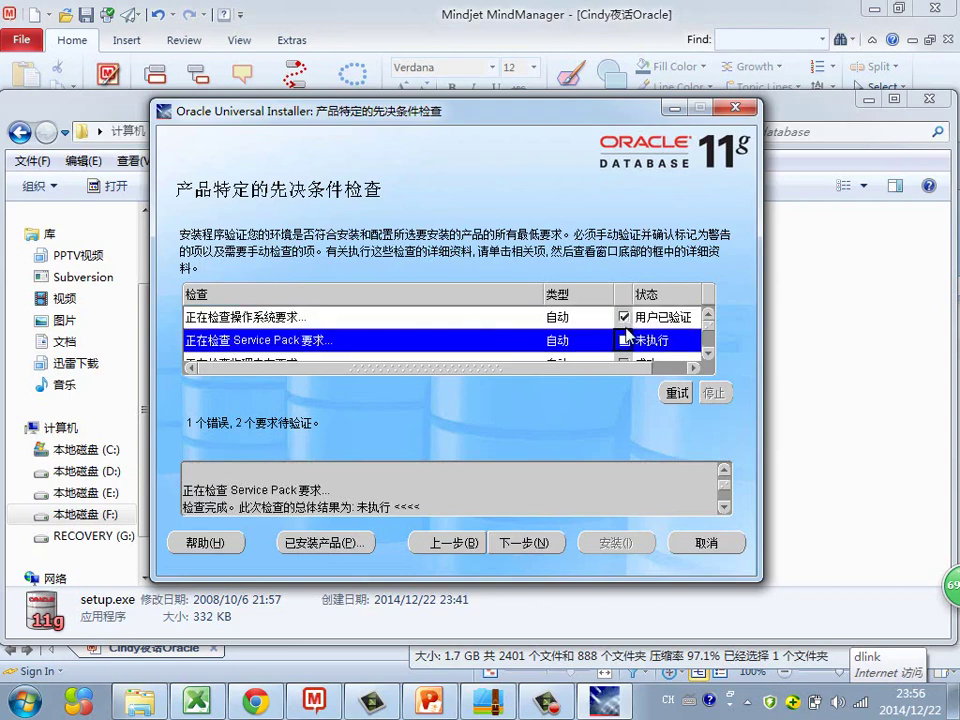
{"action": "left_click", "coordinate": [624, 318]}
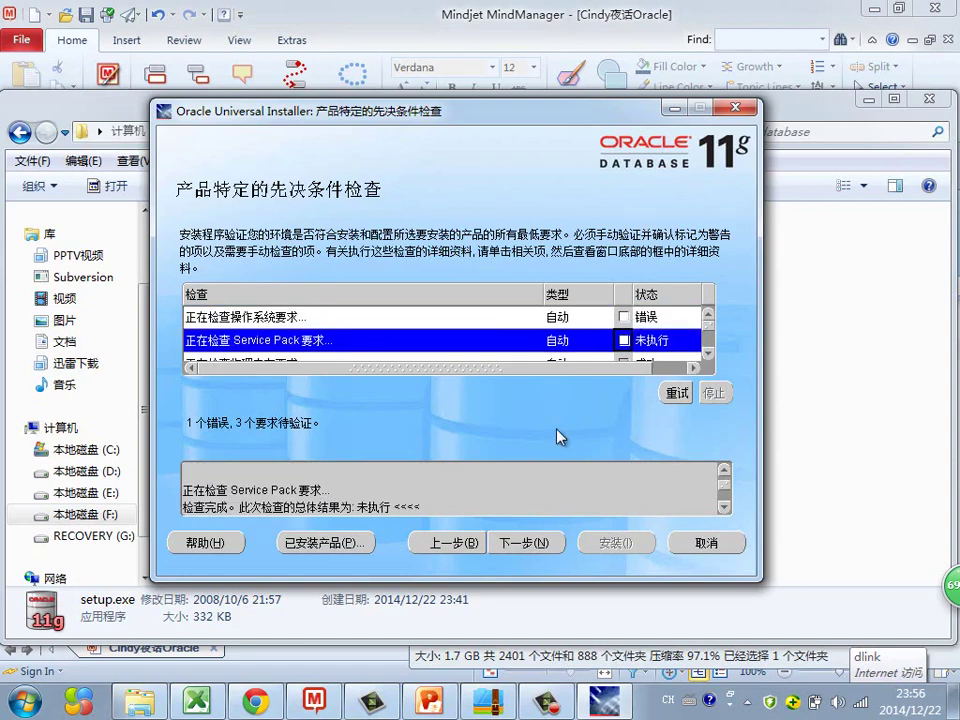
{"action": "left_click", "coordinate": [624, 317]}
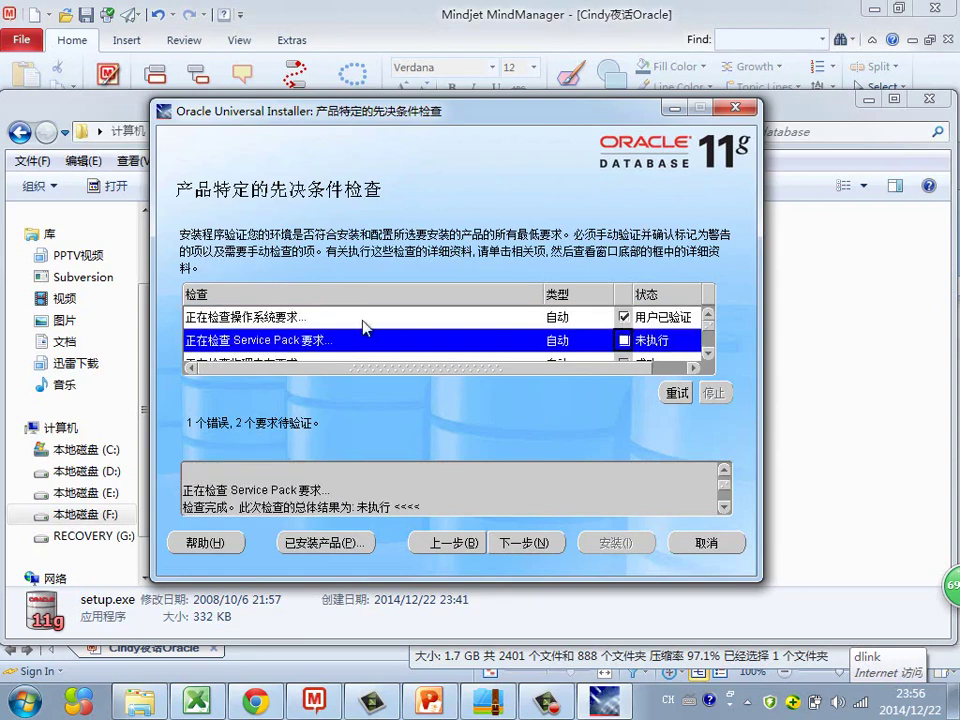
{"action": "left_click", "coordinate": [333, 317]}
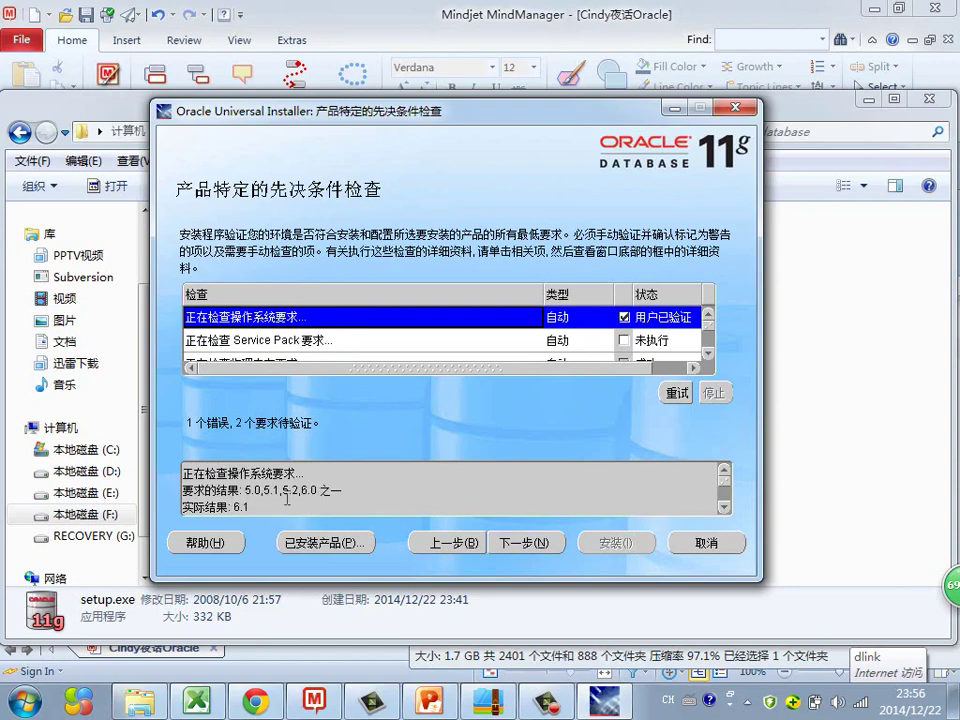
{"action": "left_click_drag", "start_coordinate": [267, 507], "coordinate": [232, 507]}
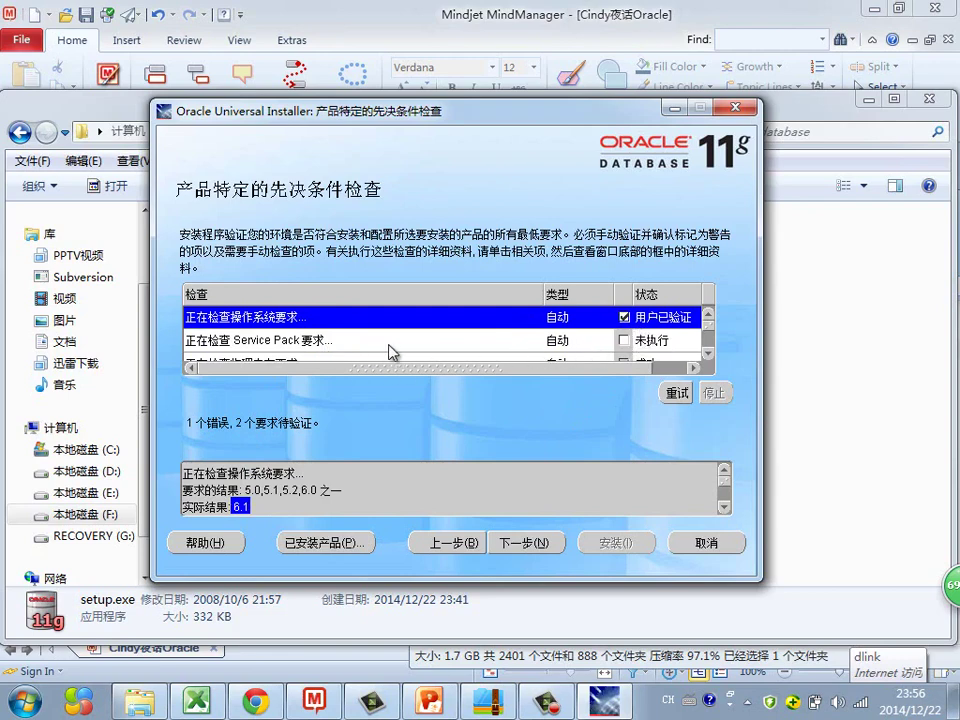
Step: Mark the Service Pack and network configuration checks as verified and move past the prerequisites
{"action": "left_click", "coordinate": [623, 341]}
{"action": "left_click", "coordinate": [624, 341]}
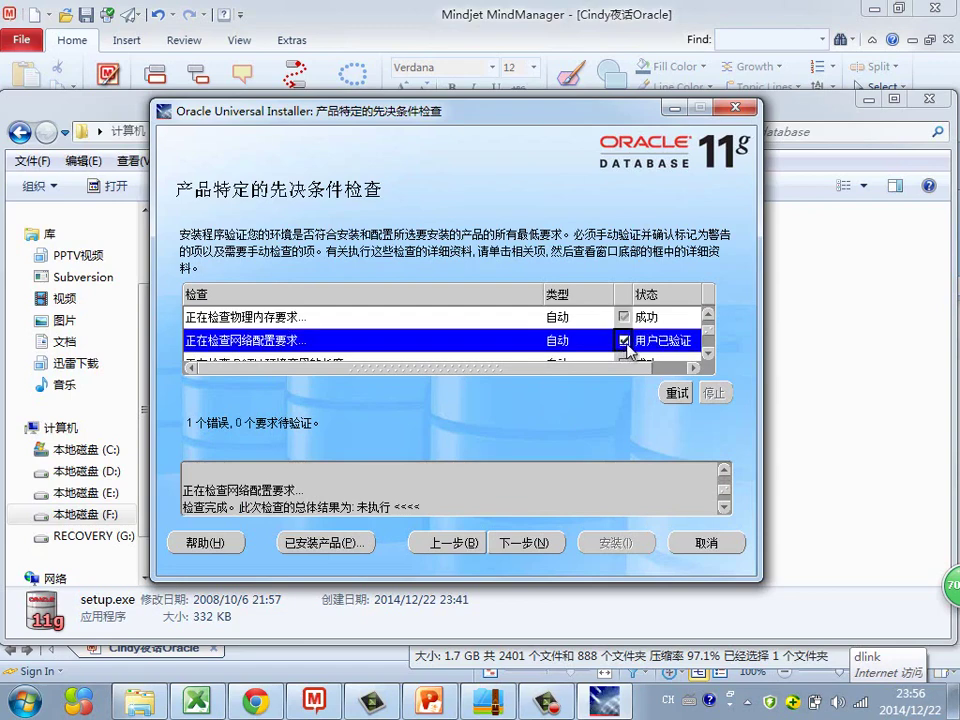
{"action": "left_click", "coordinate": [530, 545]}
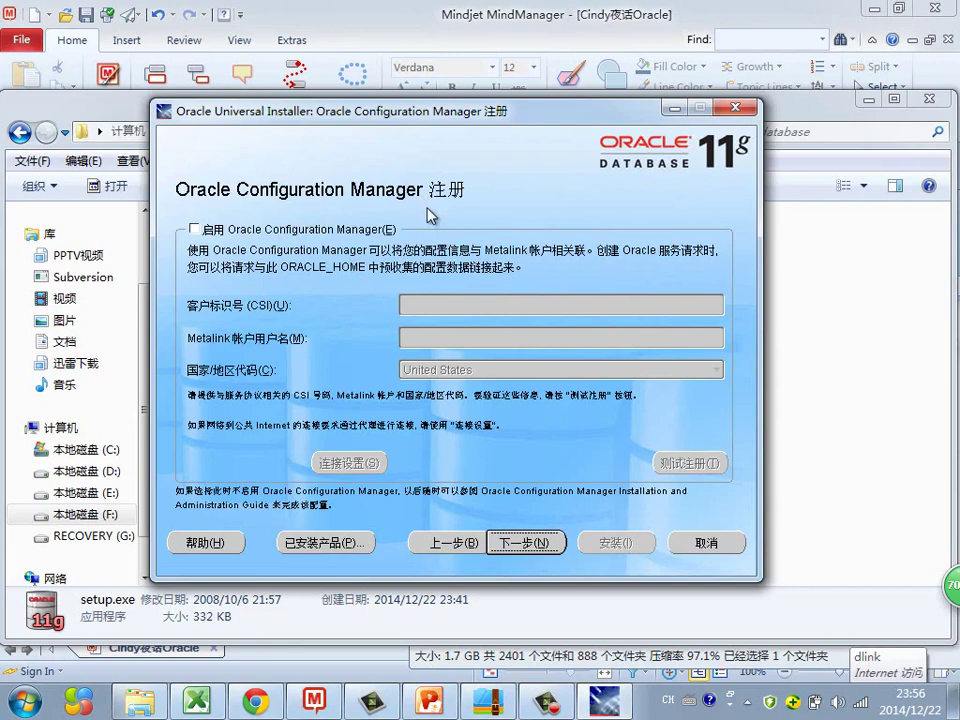
Step: Skip Oracle Configuration Manager registration and advance to the Summary page
{"action": "left_click", "coordinate": [522, 546]}
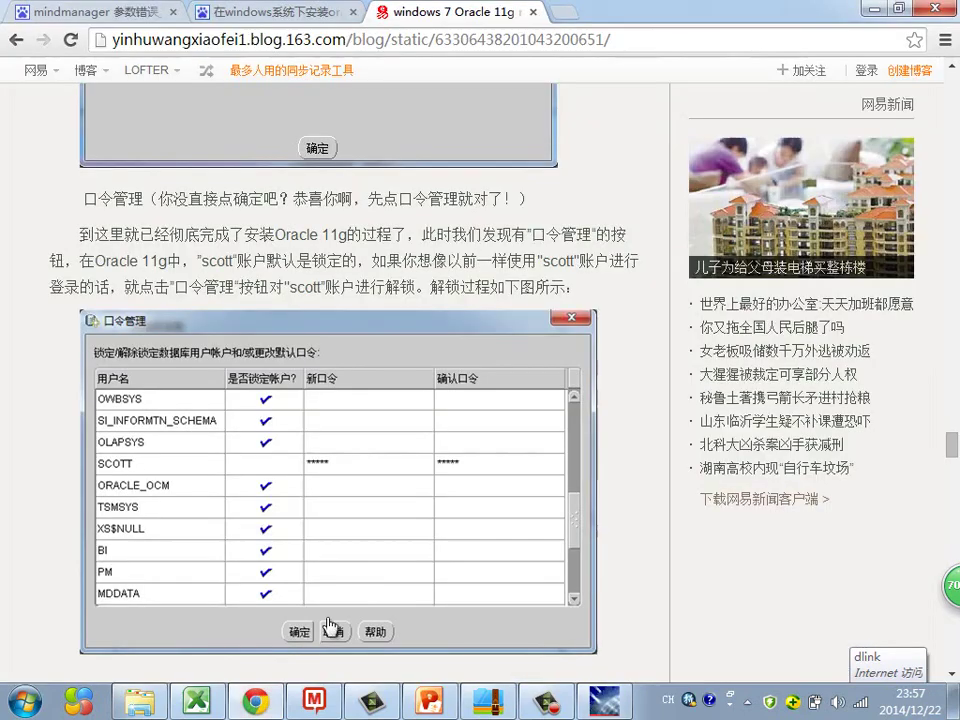
{"action": "scroll", "coordinate": [445, 522], "scroll_direction": "up", "scroll_amount": 5}
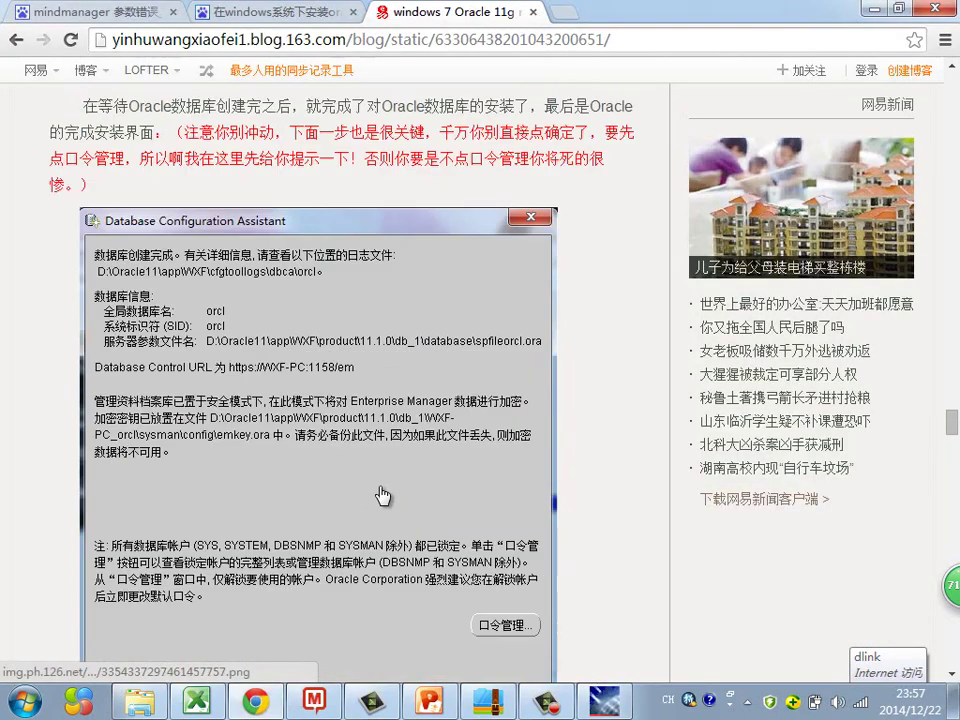
{"action": "scroll", "coordinate": [365, 470], "scroll_direction": "down", "scroll_amount": 1}
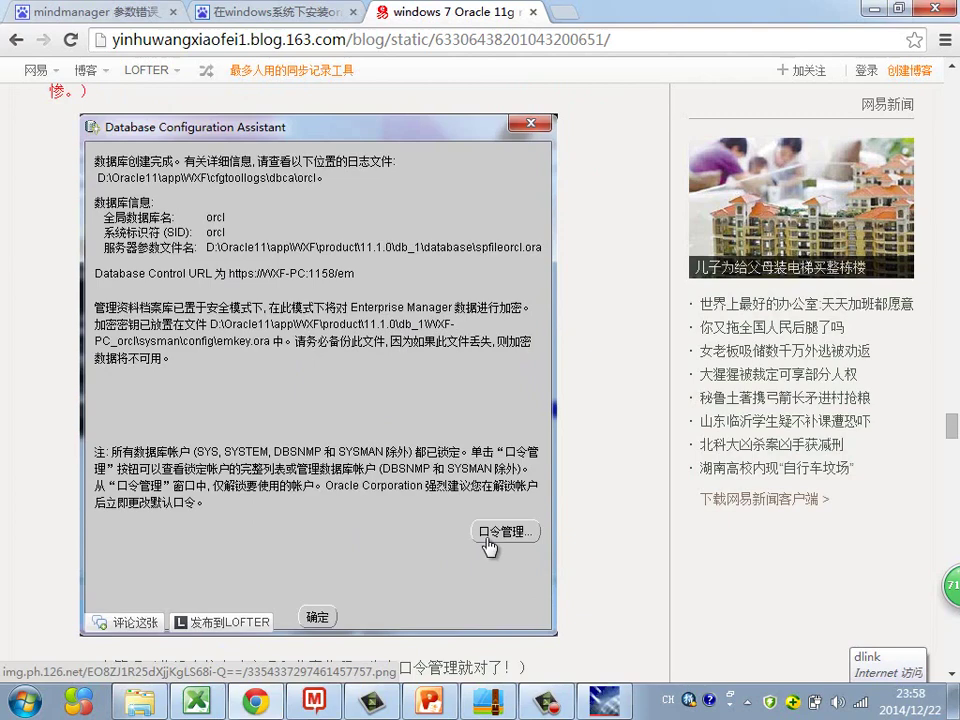
{"action": "scroll", "coordinate": [398, 537], "scroll_direction": "down", "scroll_amount": 2}
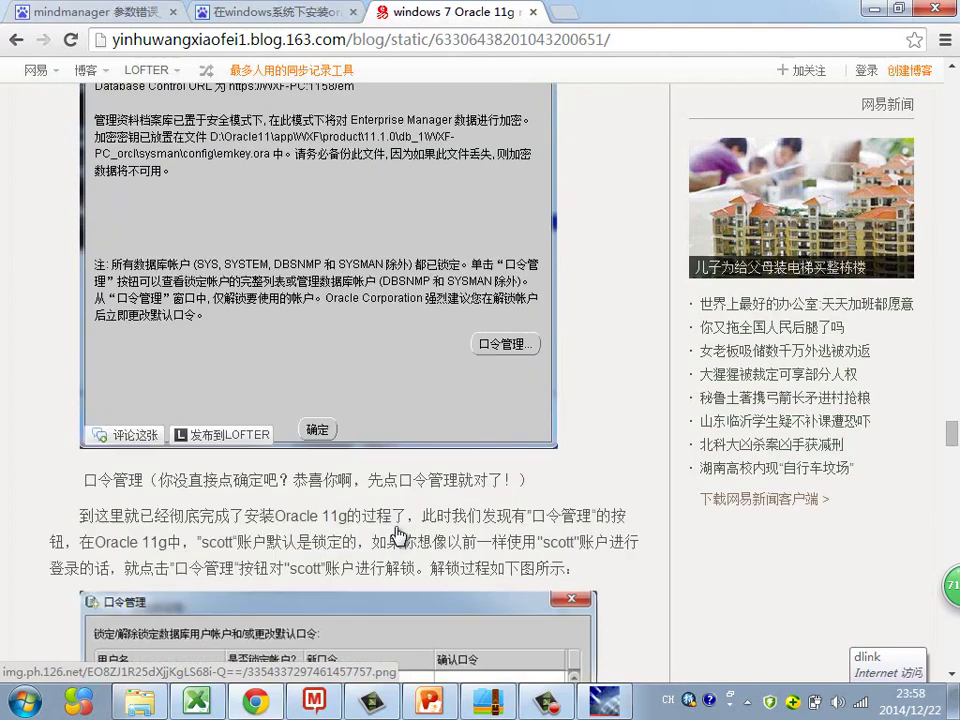
{"action": "scroll", "coordinate": [400, 530], "scroll_direction": "down", "scroll_amount": 5}
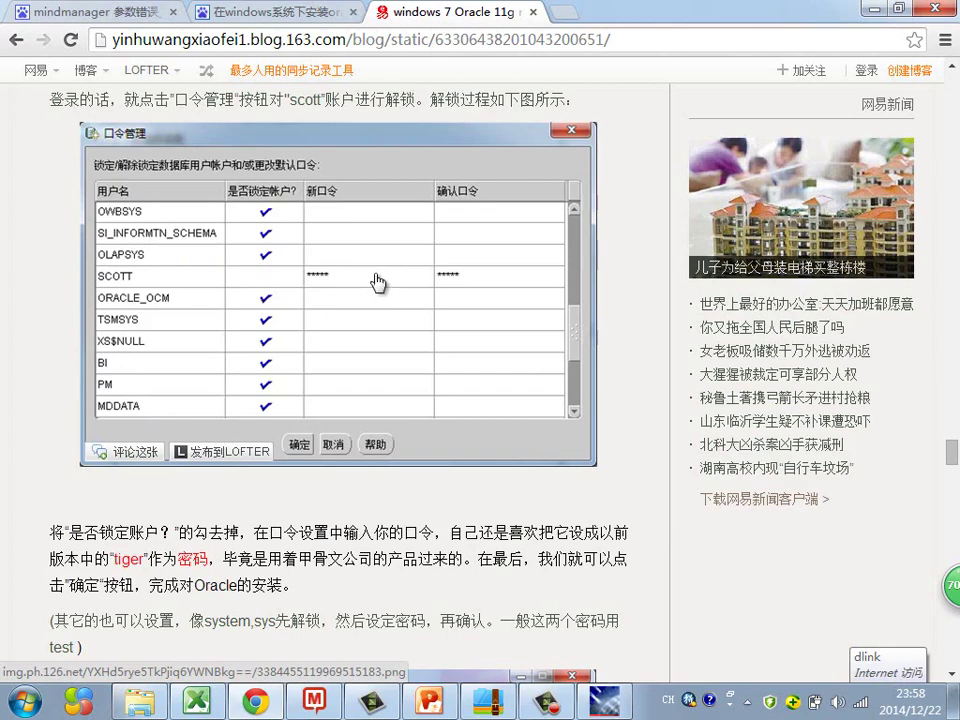
{"action": "scroll", "coordinate": [416, 327], "scroll_direction": "up", "scroll_amount": 1}
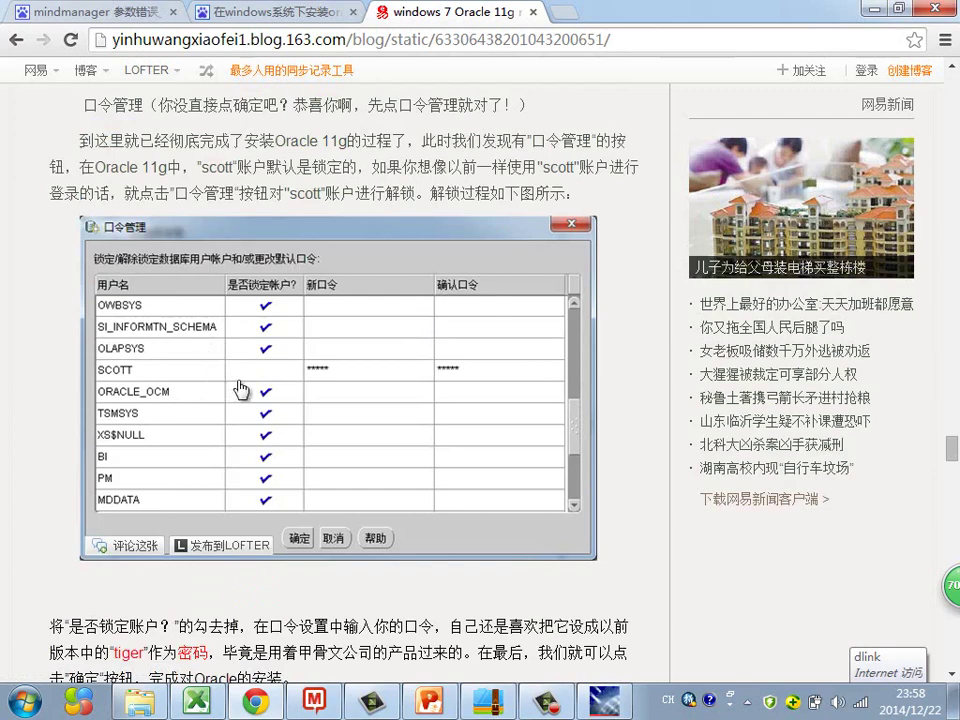
{"action": "scroll", "coordinate": [291, 373], "scroll_direction": "up", "scroll_amount": 1}
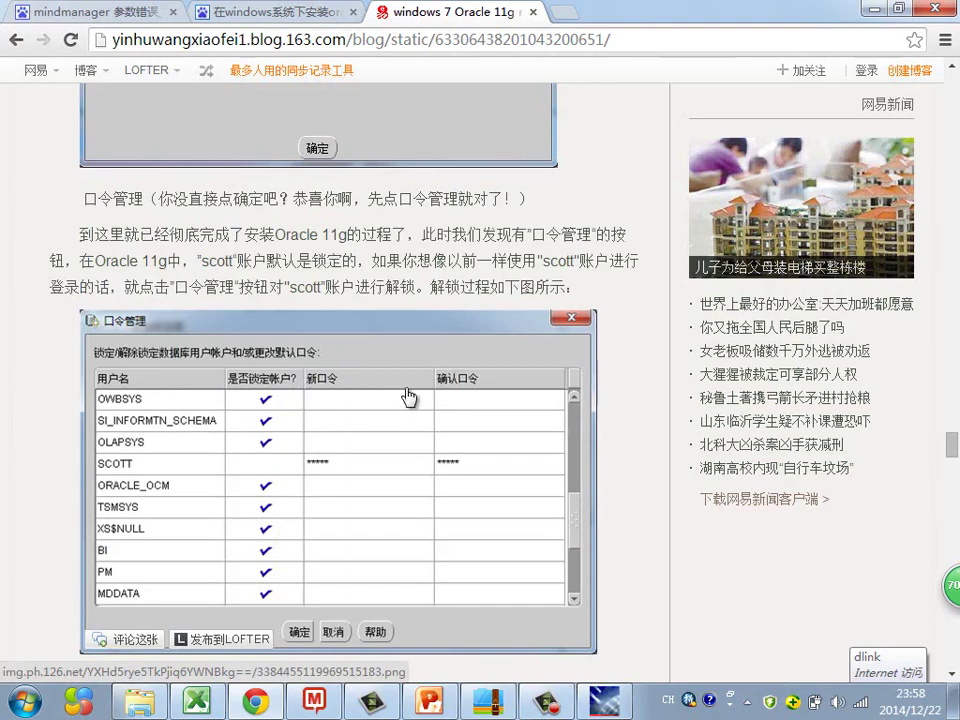
{"action": "scroll", "coordinate": [407, 399], "scroll_direction": "up", "scroll_amount": 1}
{"action": "scroll", "coordinate": [407, 390], "scroll_direction": "down", "scroll_amount": 1}
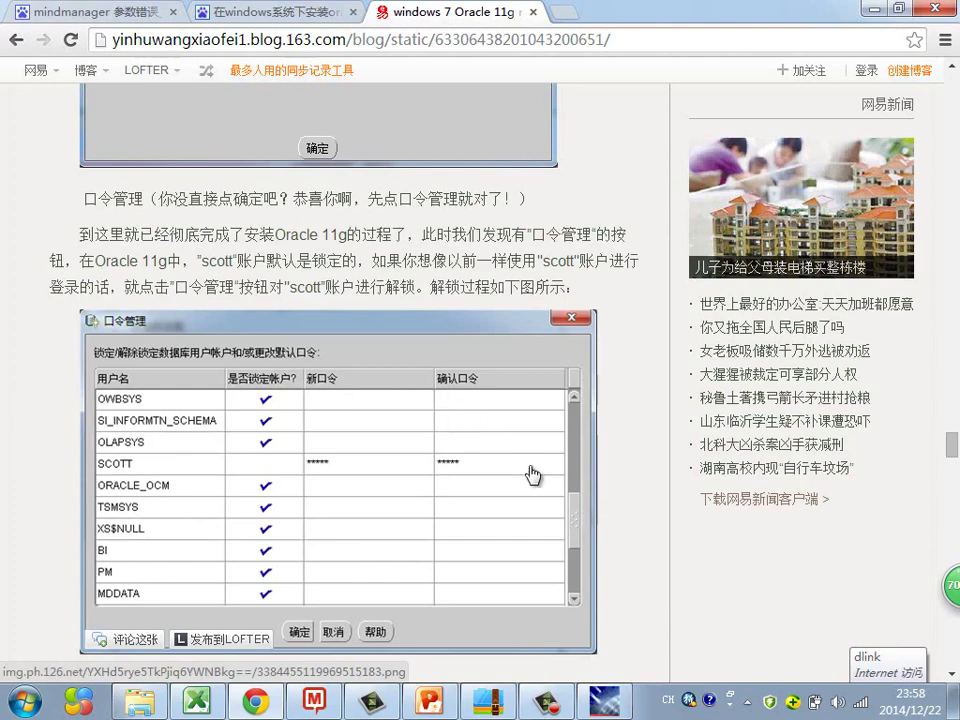
Step: Cancel the installation from the summary window and confirm quitting the installer
{"action": "left_click", "coordinate": [628, 708]}
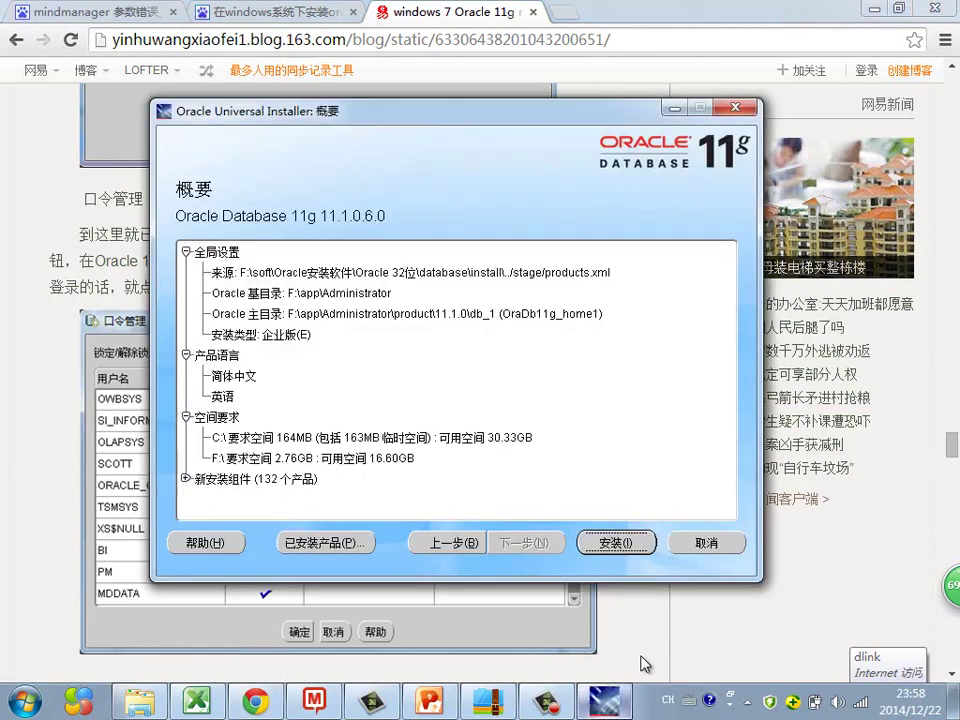
{"action": "left_click", "coordinate": [725, 545]}
{"action": "left_click", "coordinate": [472, 395]}
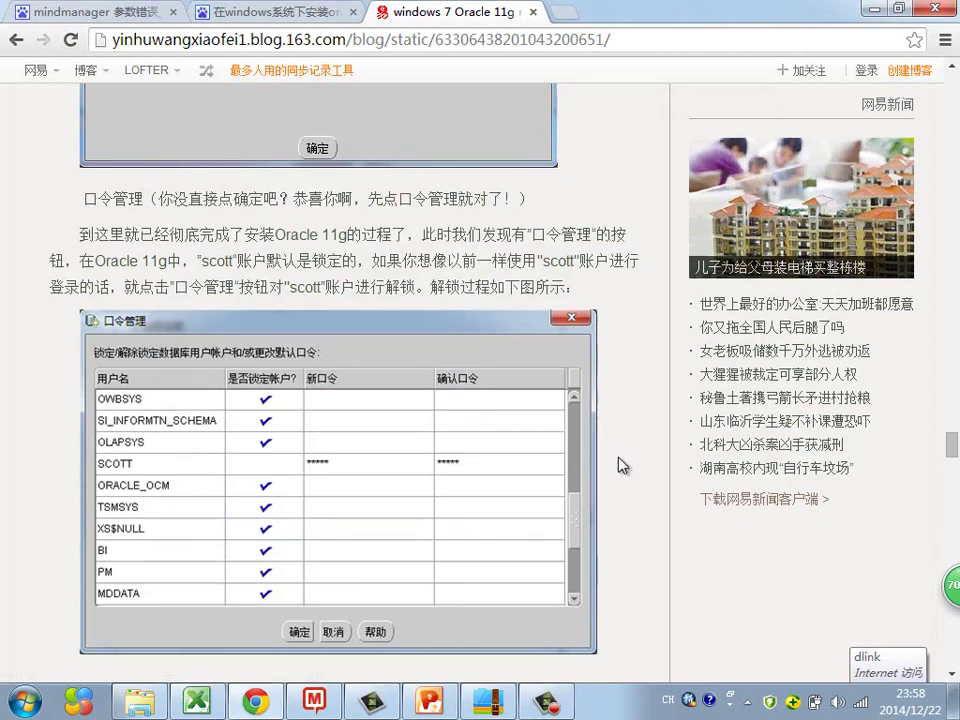
Step: Launch the Services console by searching services.msc from the Start menu
{"action": "left_click", "coordinate": [22, 702]}
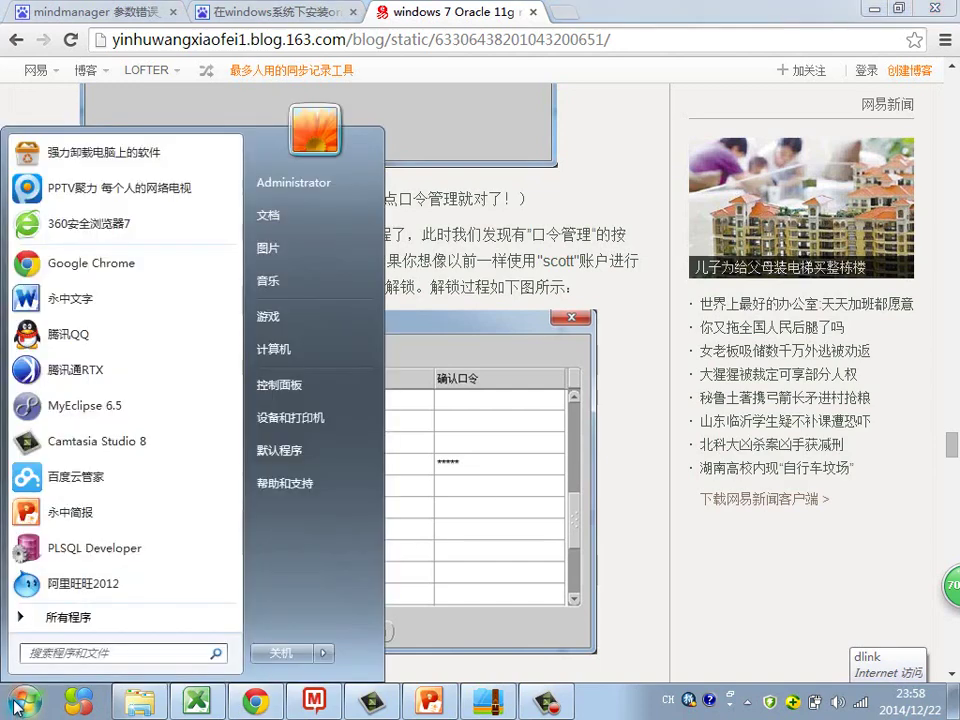
{"action": "type", "text": "servi"}
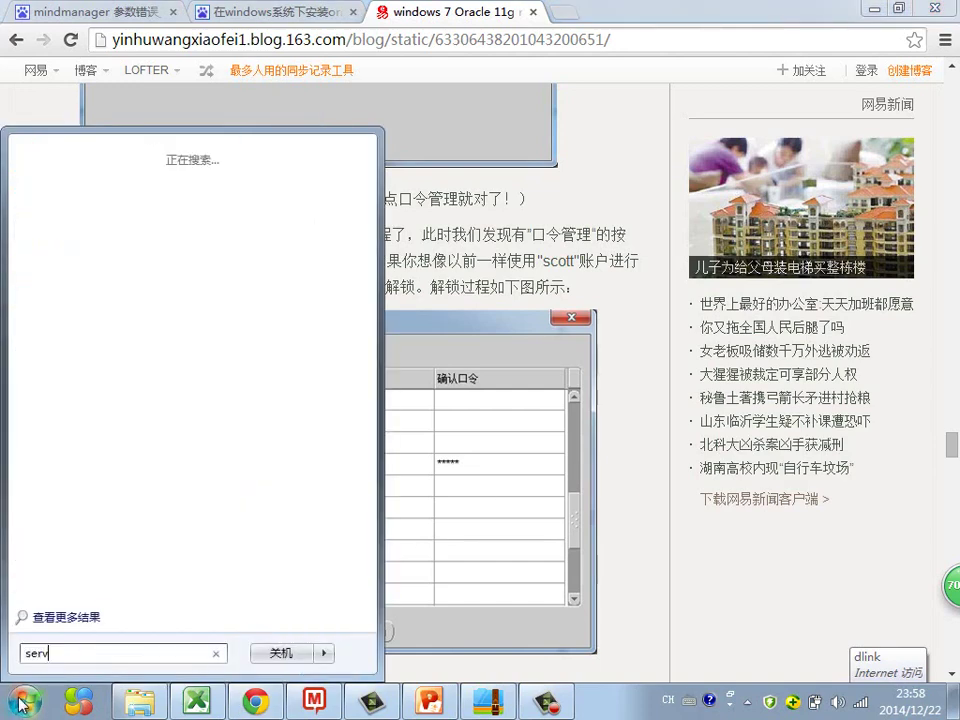
{"action": "type", "text": "ces.msc"}
{"action": "key", "text": "Return"}
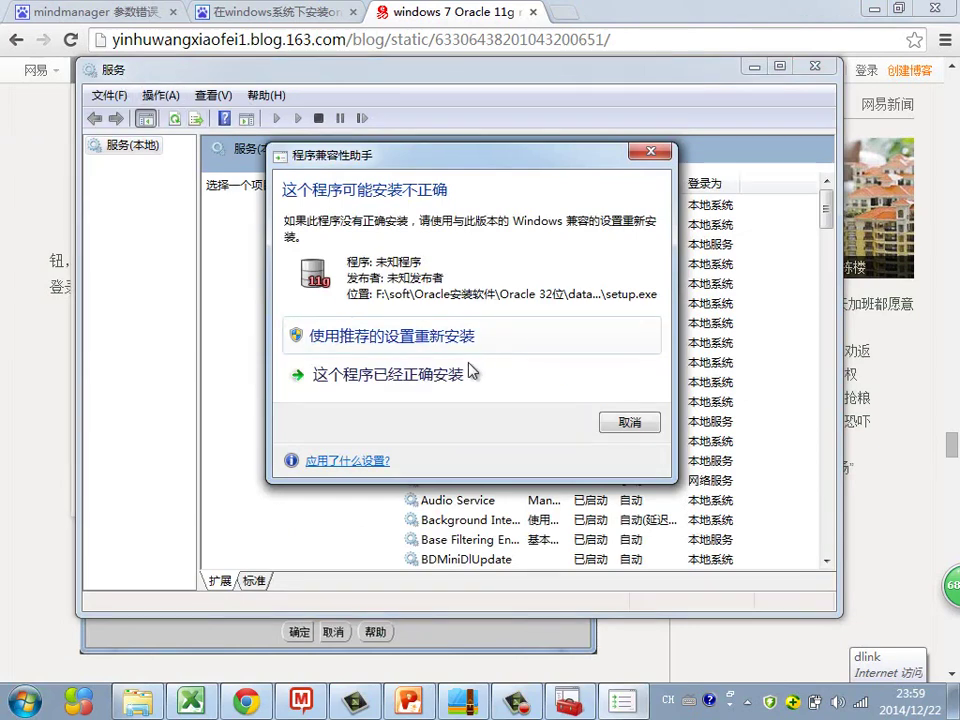
Step: Dismiss the compatibility warning, maximize Services, widen the Name column, and jump to services starting with O
{"action": "left_click", "coordinate": [629, 423]}
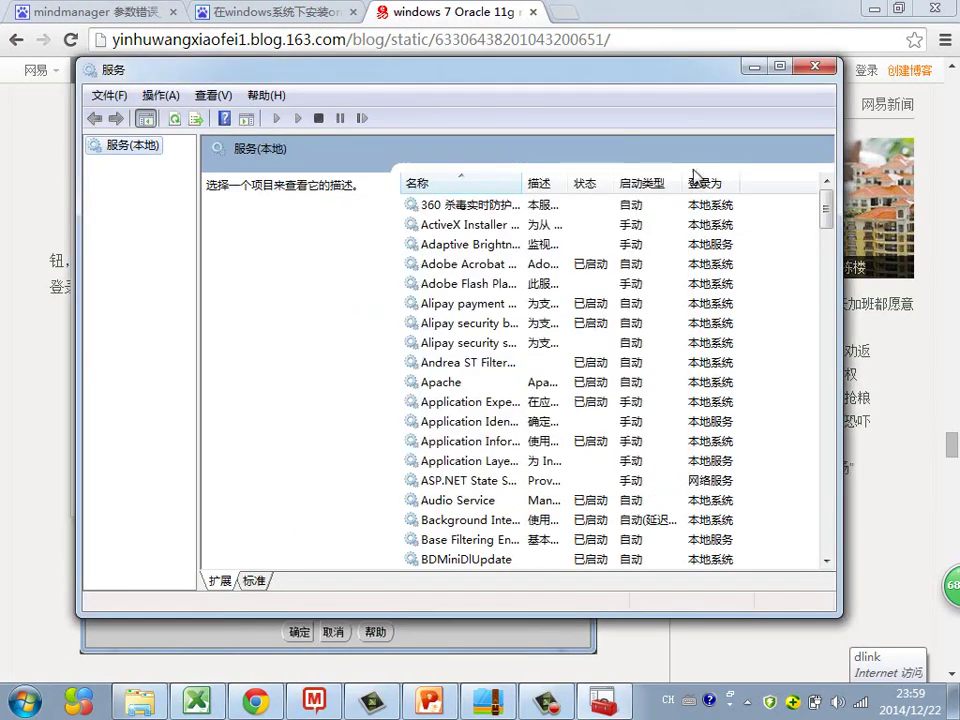
{"action": "left_click", "coordinate": [780, 66]}
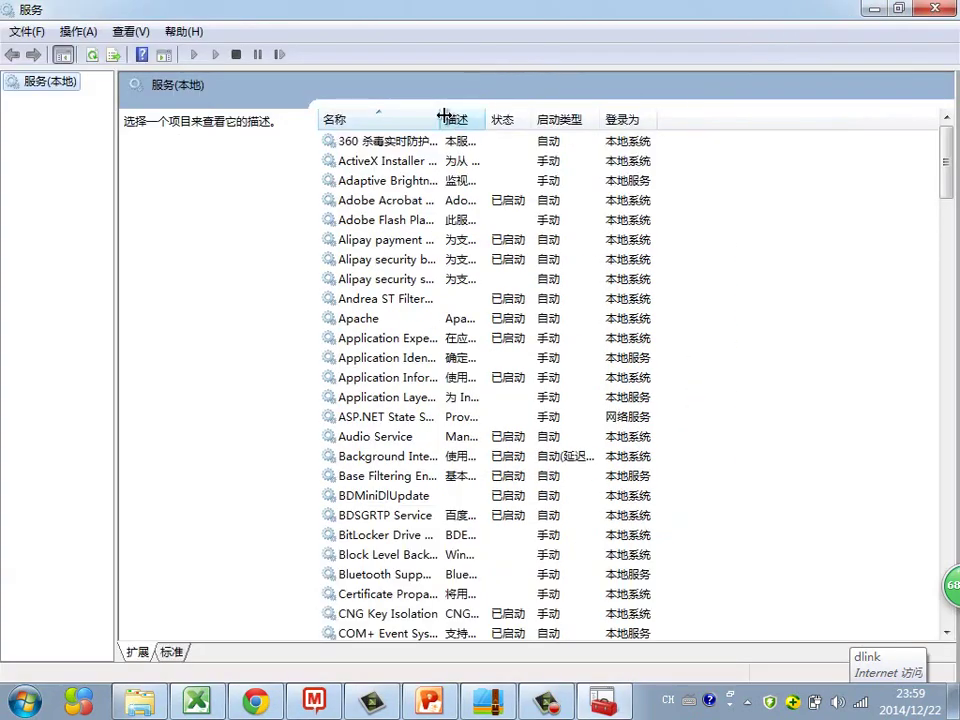
{"action": "left_click_drag", "start_coordinate": [441, 118], "coordinate": [697, 120]}
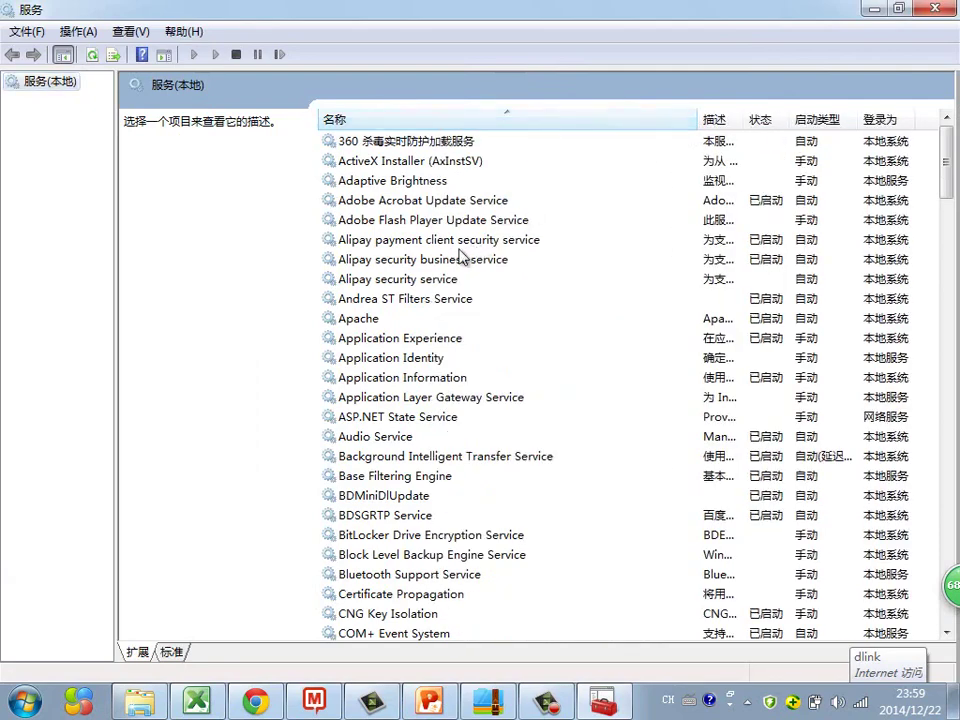
{"action": "left_click", "coordinate": [420, 240]}
{"action": "scroll", "coordinate": [560, 360], "scroll_direction": "down", "scroll_amount": 1}
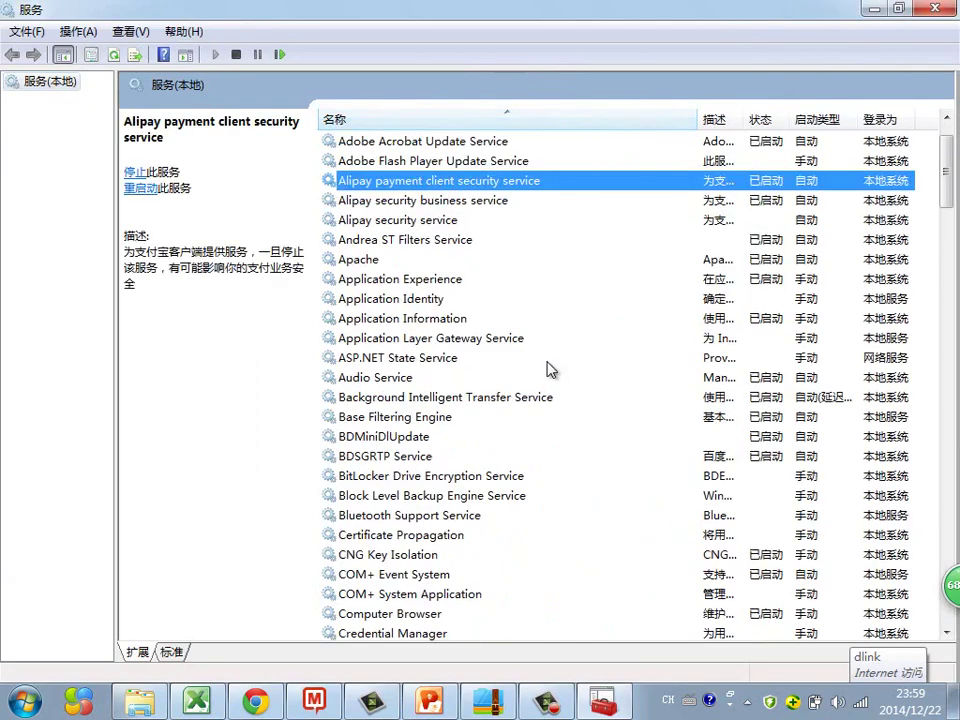
{"action": "key", "text": "o"}
Step: Inspect Oracle ORCL VSS Writer Service, OracleServiceORCL and OracleOraDb11g_home3TNSListener details and status
{"action": "left_click", "coordinate": [335, 163]}
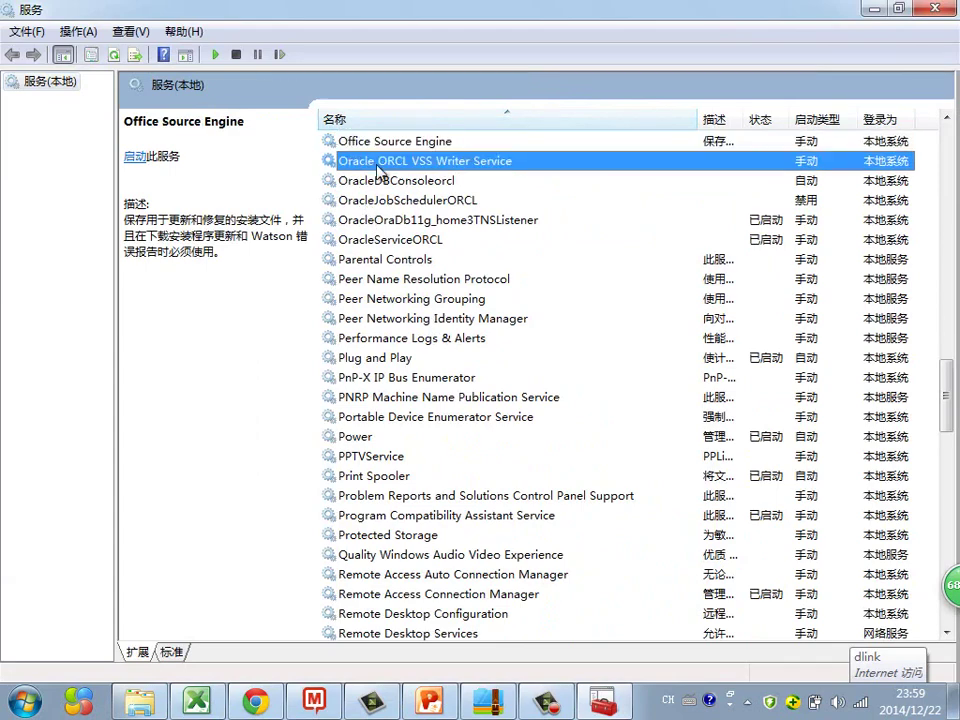
{"action": "left_click", "coordinate": [396, 240]}
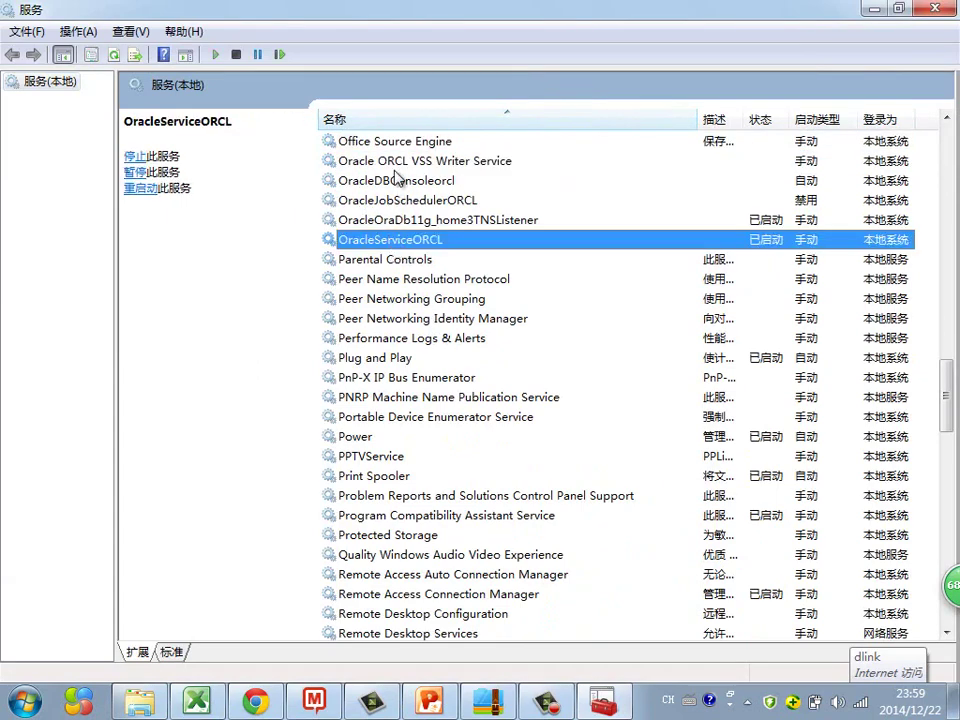
{"action": "key", "text": "Up"}
{"action": "key", "text": "Up"}
{"action": "key", "text": "Up"}
{"action": "key", "text": "Up"}
{"action": "key", "text": "Down"}
{"action": "key", "text": "Down"}
{"action": "key", "text": "Down"}
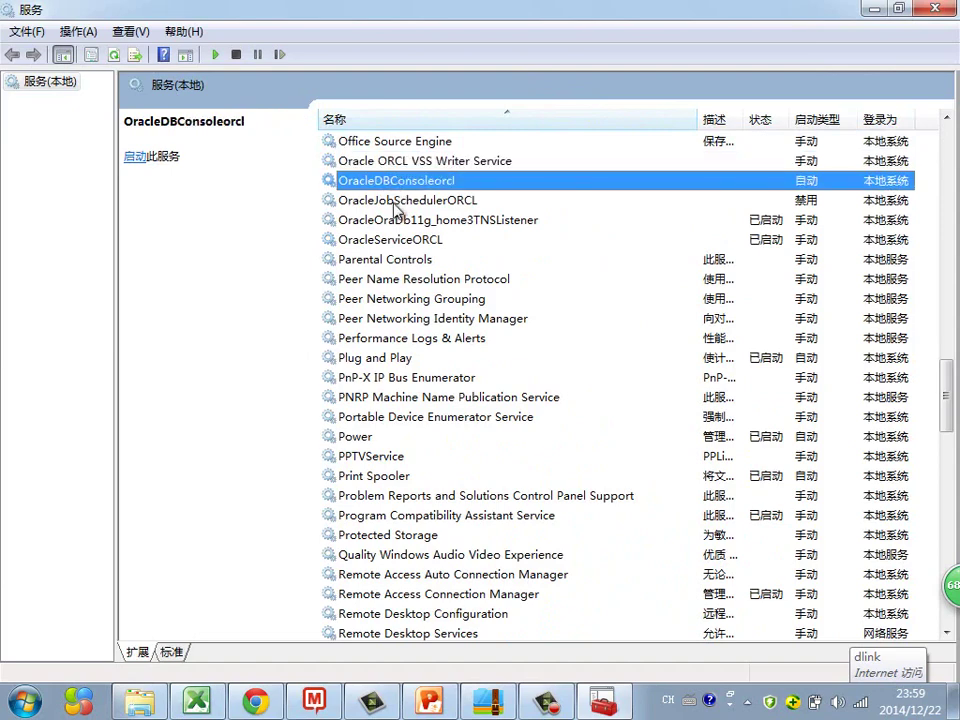
{"action": "key", "text": "Down"}
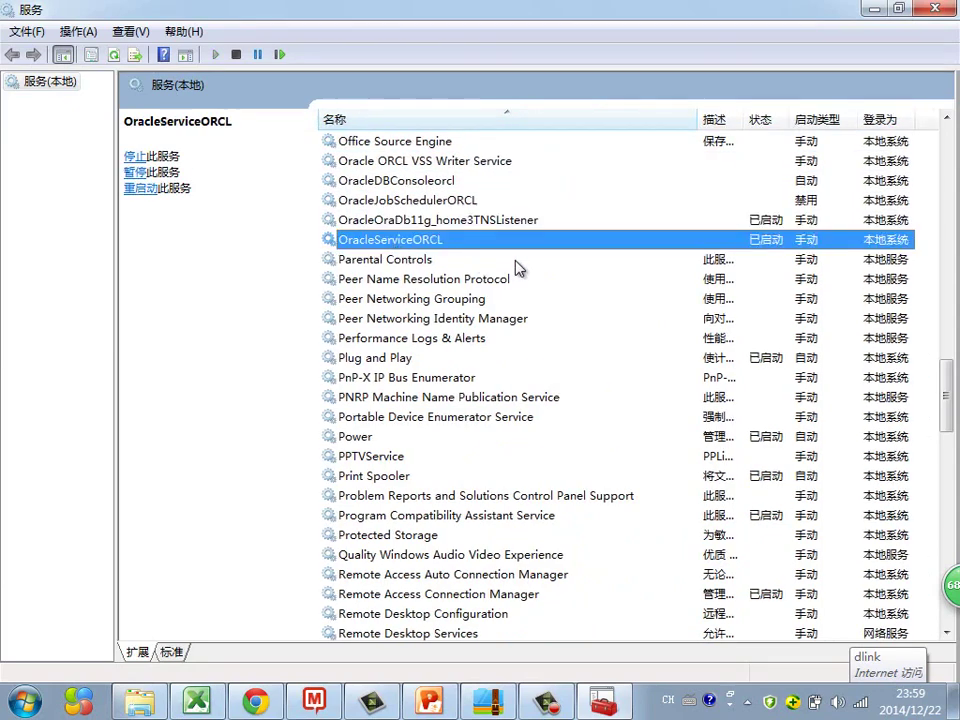
{"action": "left_click", "coordinate": [470, 225]}
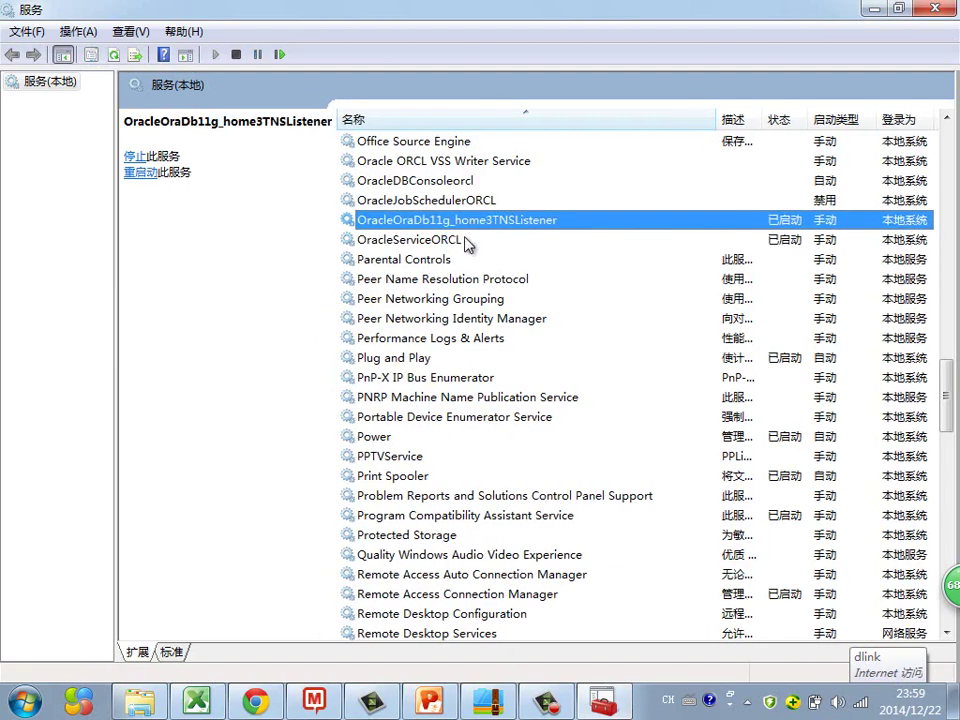
{"action": "left_click", "coordinate": [462, 245]}
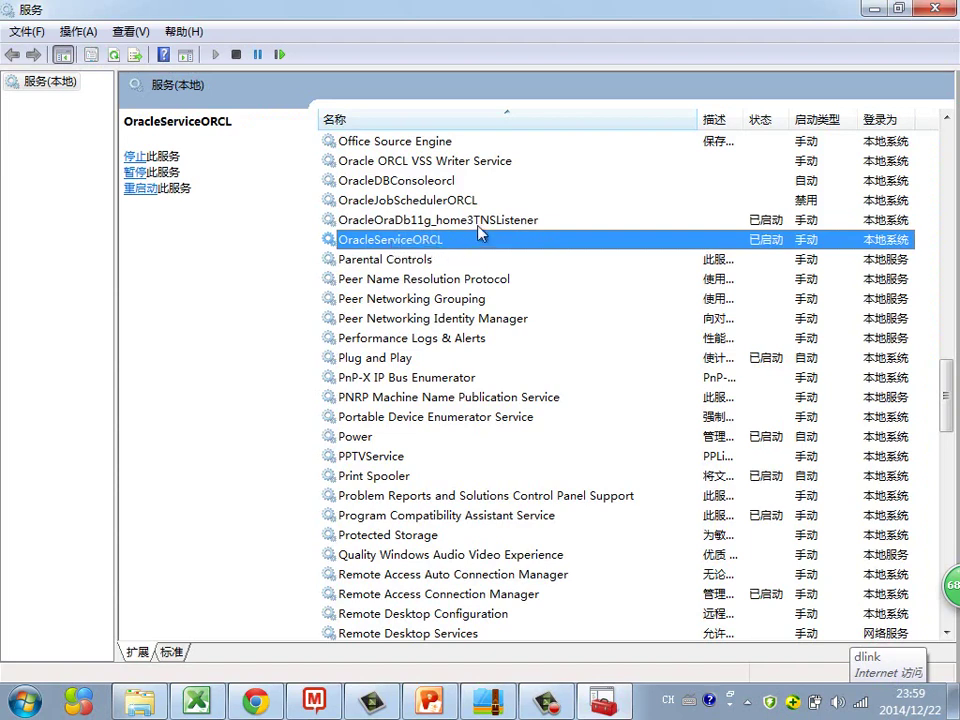
{"action": "left_click", "coordinate": [478, 226]}
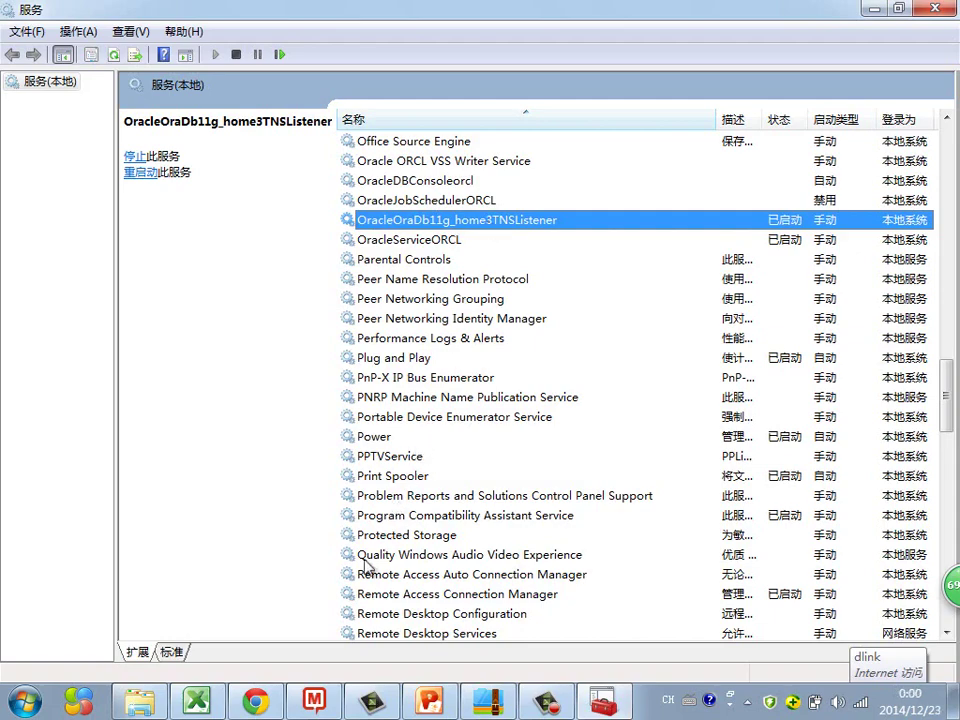
Step: Bring the Cindy夜话Oracle mind map forward and select the Oracle安装步骤 topic
{"action": "left_click", "coordinate": [321, 704]}
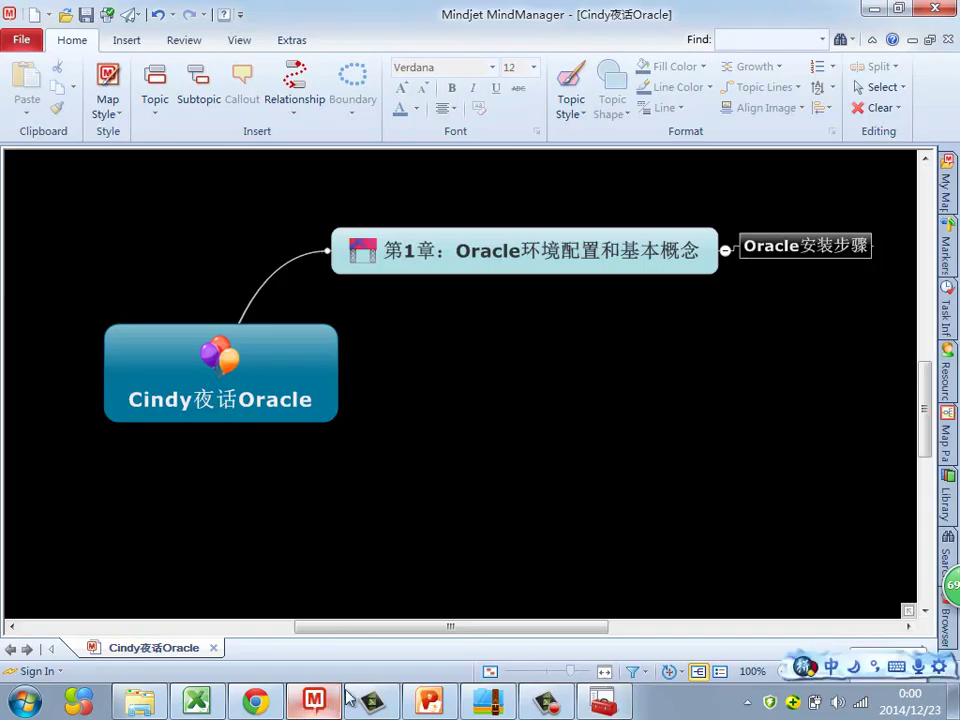
{"action": "left_click", "coordinate": [854, 228]}
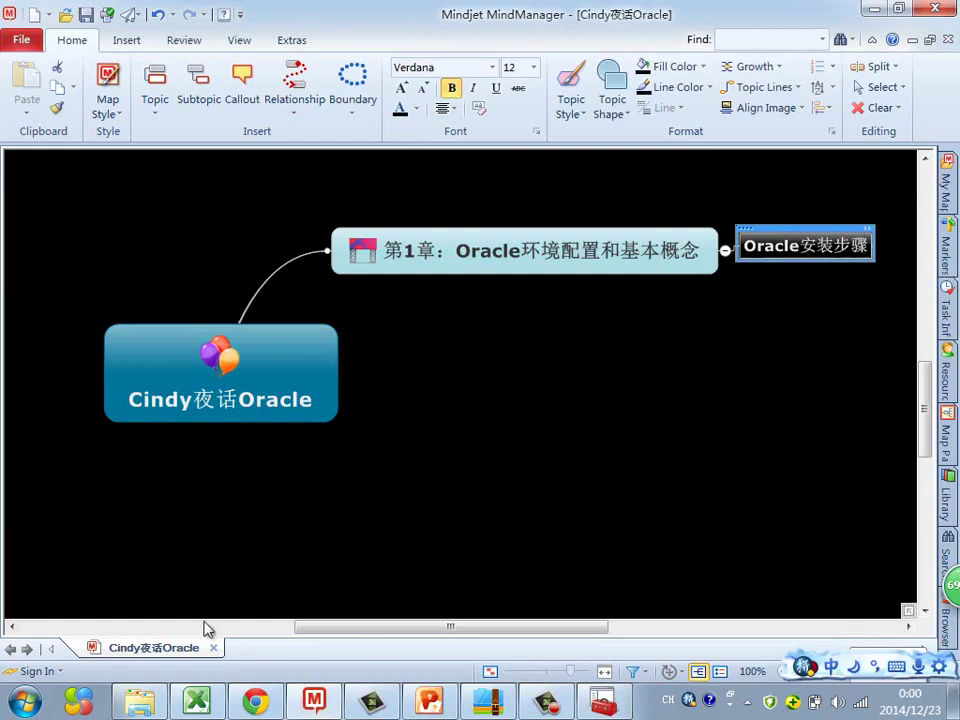
Step: Go up to the Oracle 32位 folder and open NT环境完全手工卸载ORACLE_2.txt in Notepad
{"action": "left_click", "coordinate": [138, 697]}
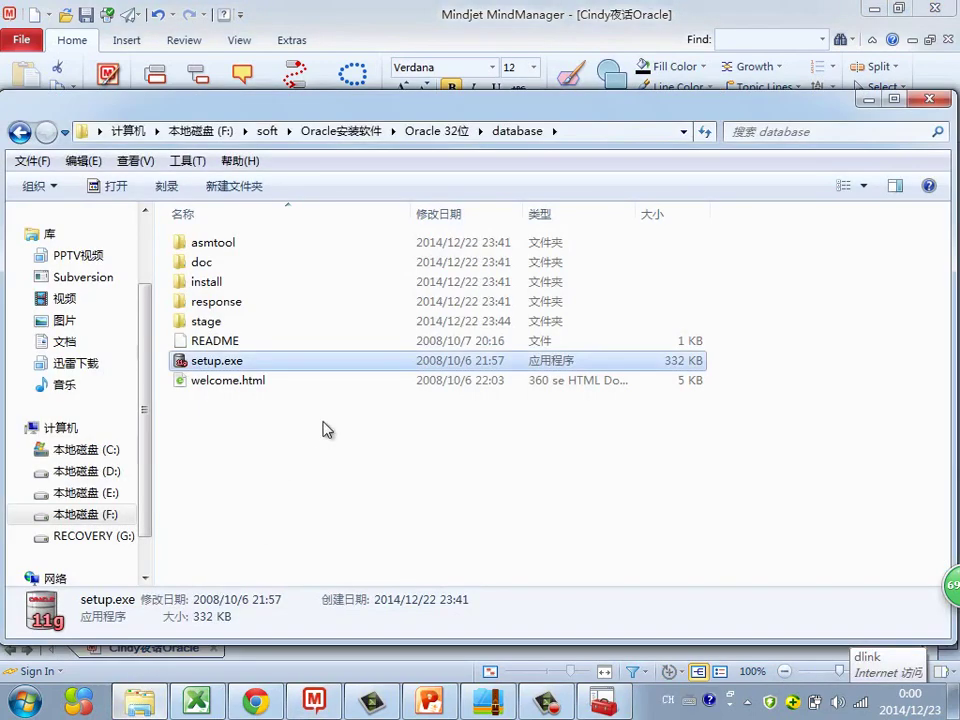
{"action": "left_click", "coordinate": [430, 134]}
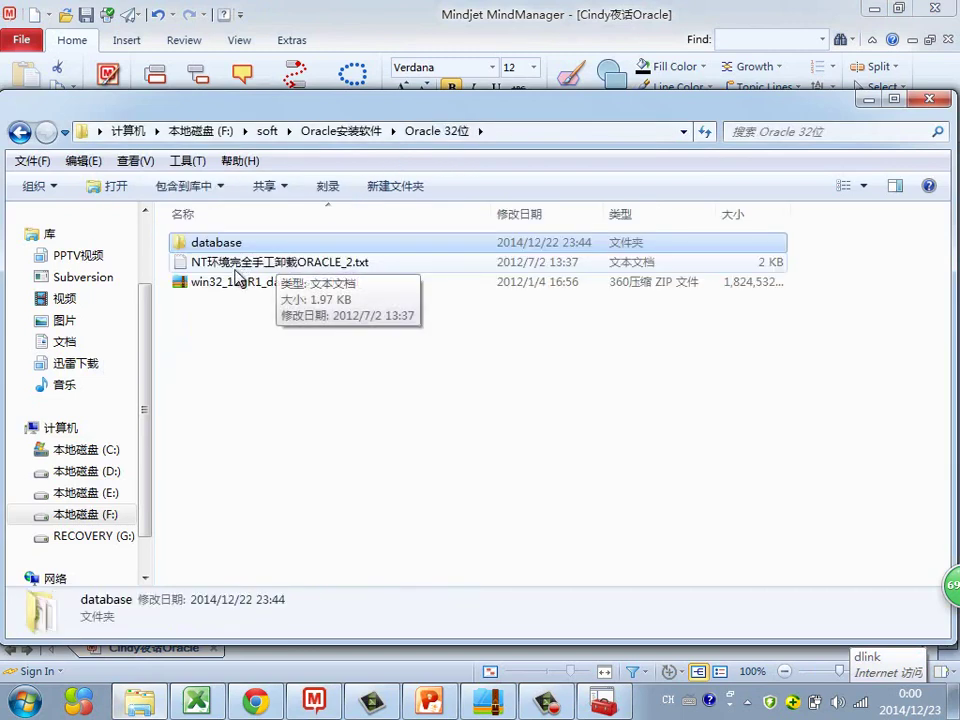
{"action": "double_click", "coordinate": [240, 262]}
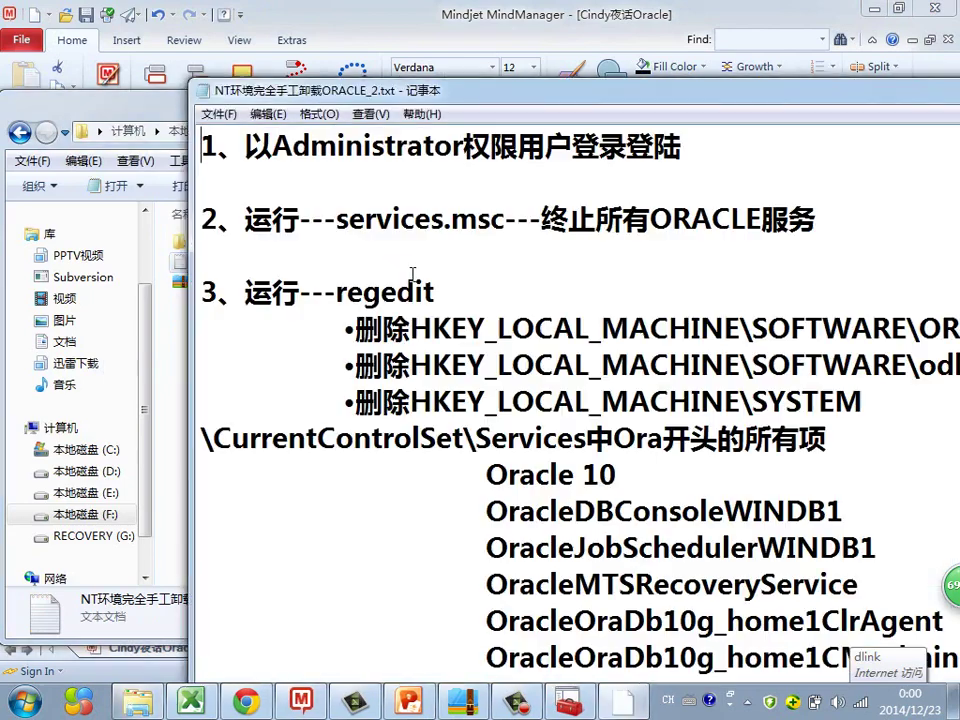
Step: Read the notes, highlighting the Oracle 10, OracleJobSchedulerWINDB1 and OracleMTSRecoveryService registry entries, then close Notepad
{"action": "double_click", "coordinate": [449, 92]}
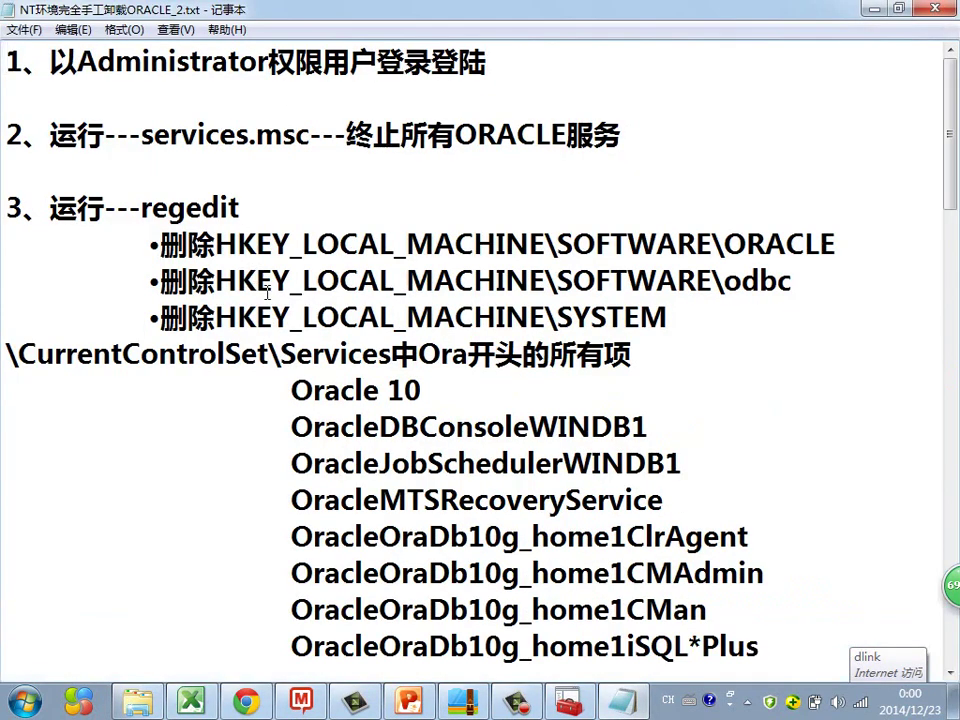
{"action": "left_click", "coordinate": [937, 8]}
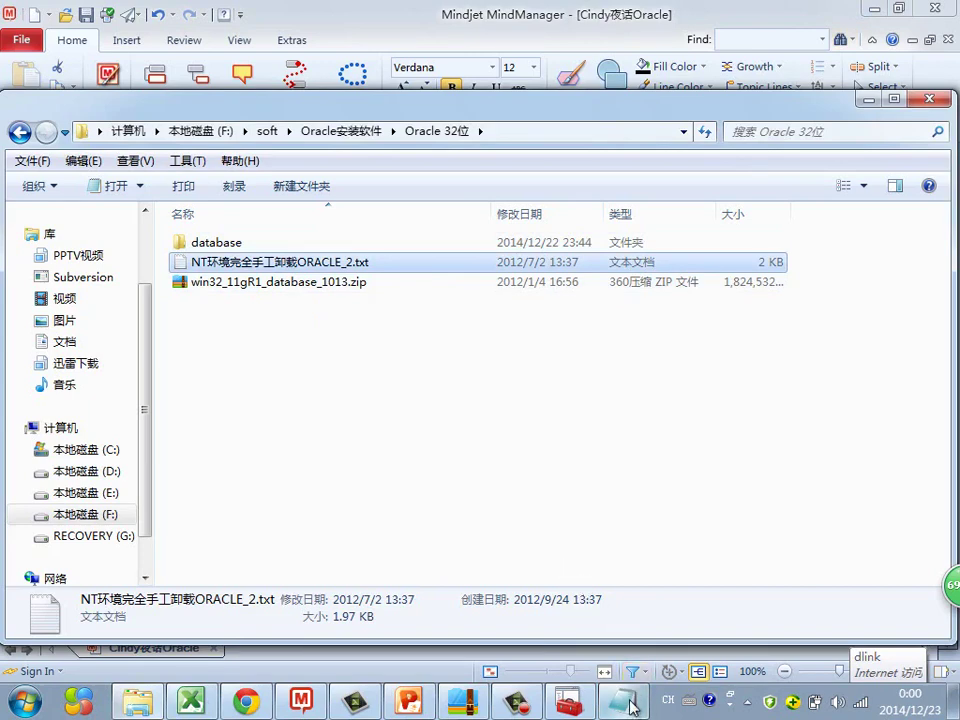
{"action": "key", "text": "Return"}
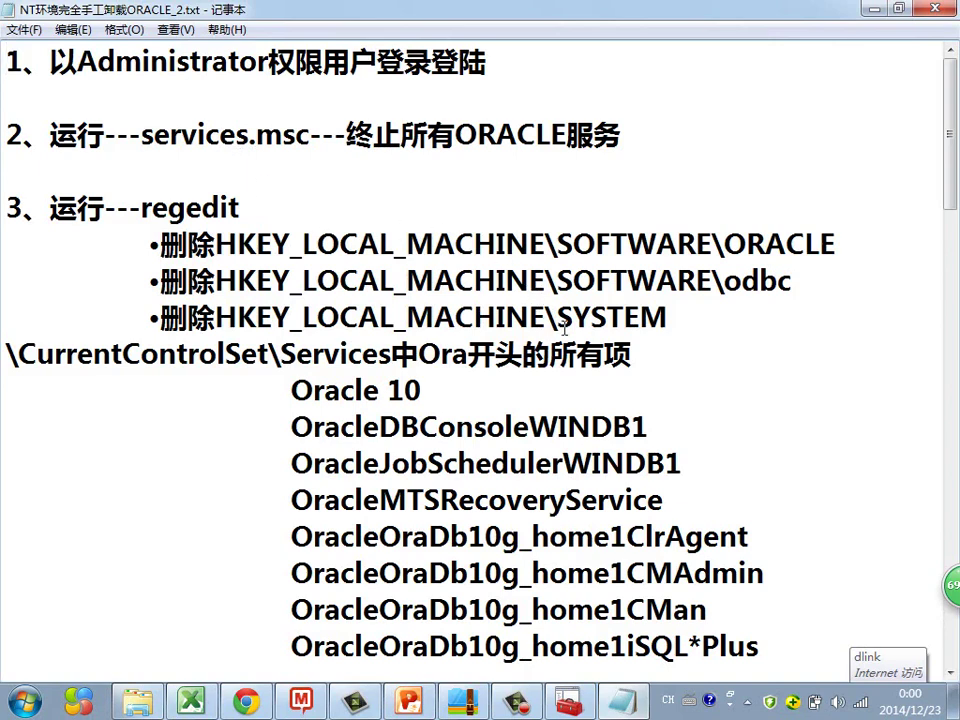
{"action": "left_click_drag", "start_coordinate": [292, 399], "coordinate": [421, 391]}
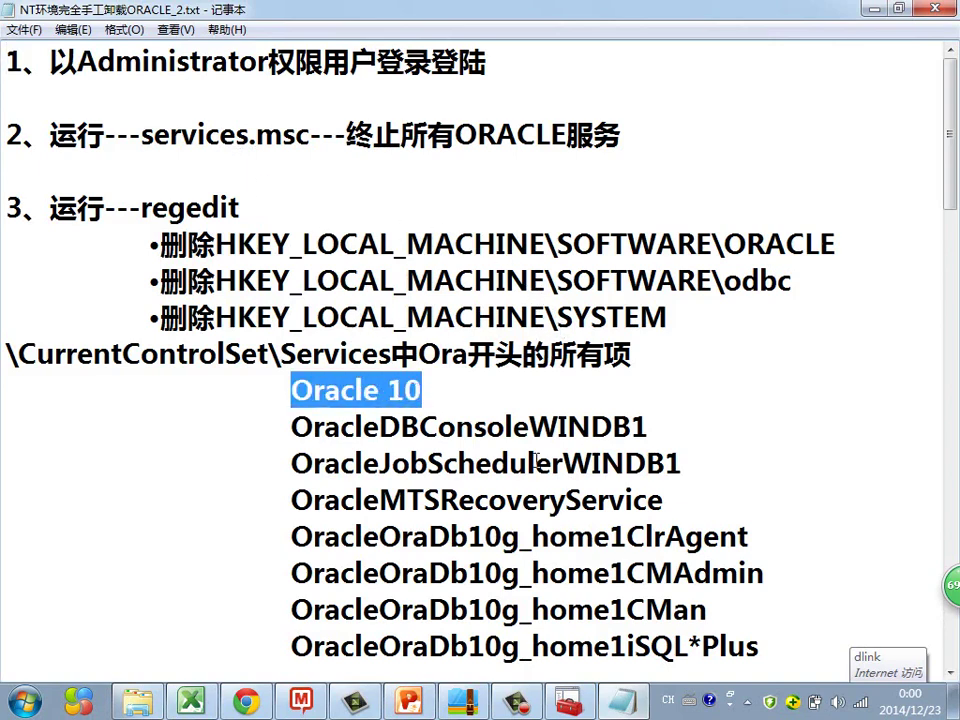
{"action": "scroll", "coordinate": [400, 344], "scroll_direction": "down", "scroll_amount": 2}
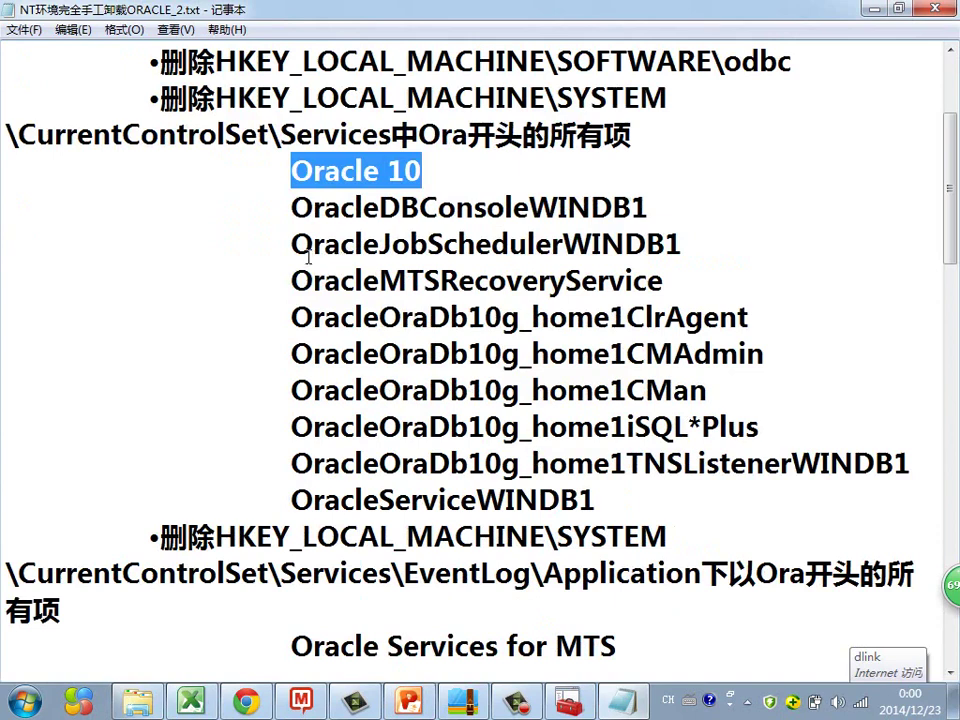
{"action": "left_click_drag", "start_coordinate": [291, 244], "coordinate": [664, 278]}
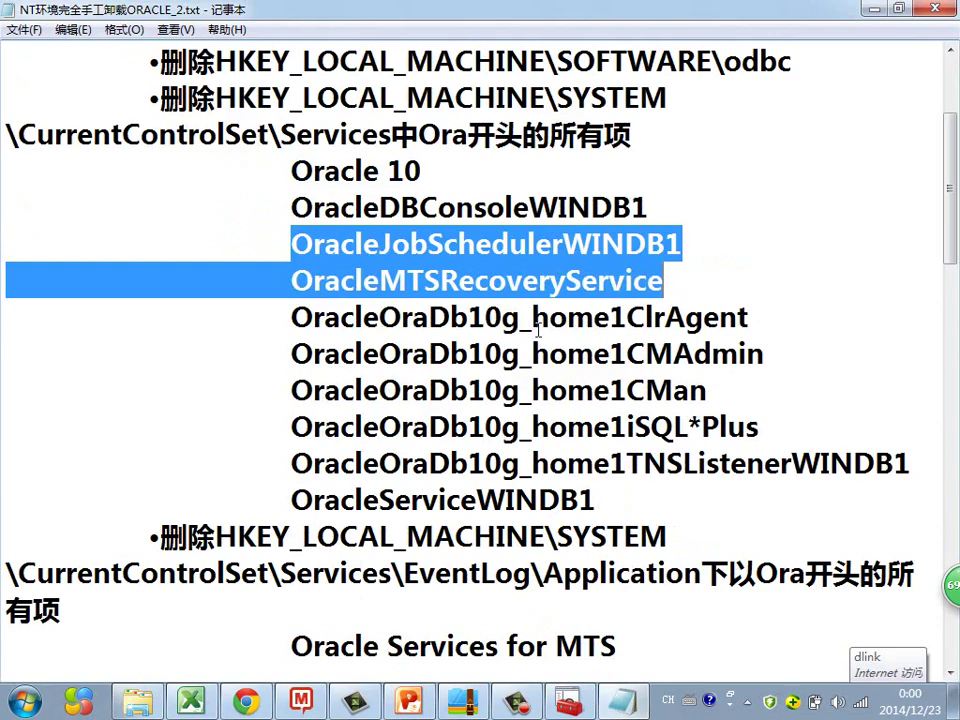
{"action": "scroll", "coordinate": [431, 292], "scroll_direction": "up", "scroll_amount": 2}
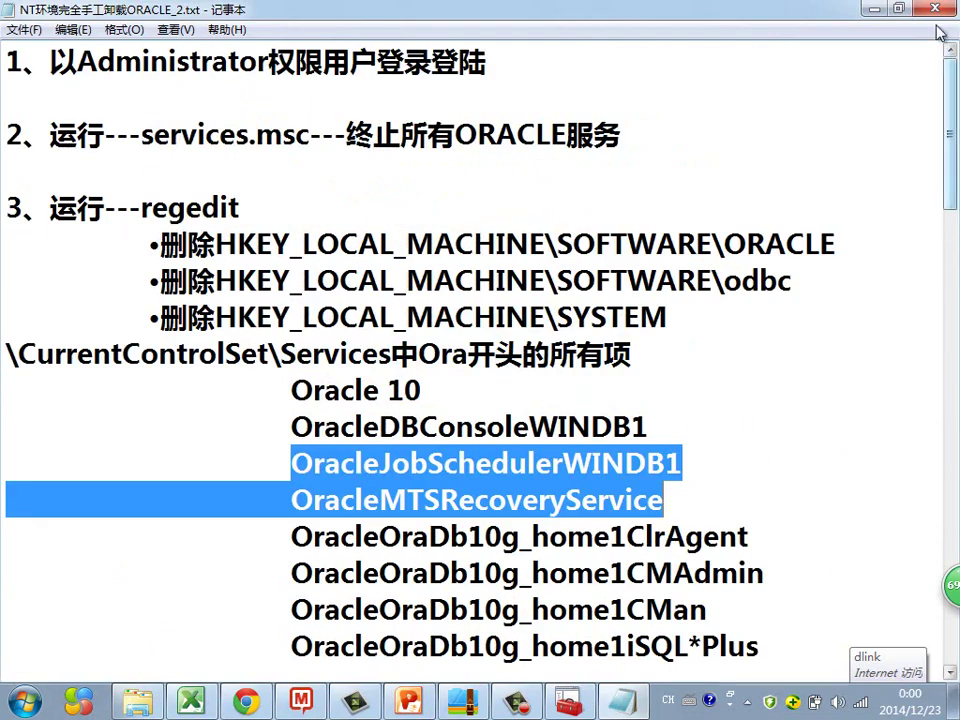
{"action": "key", "text": "alt+F4"}
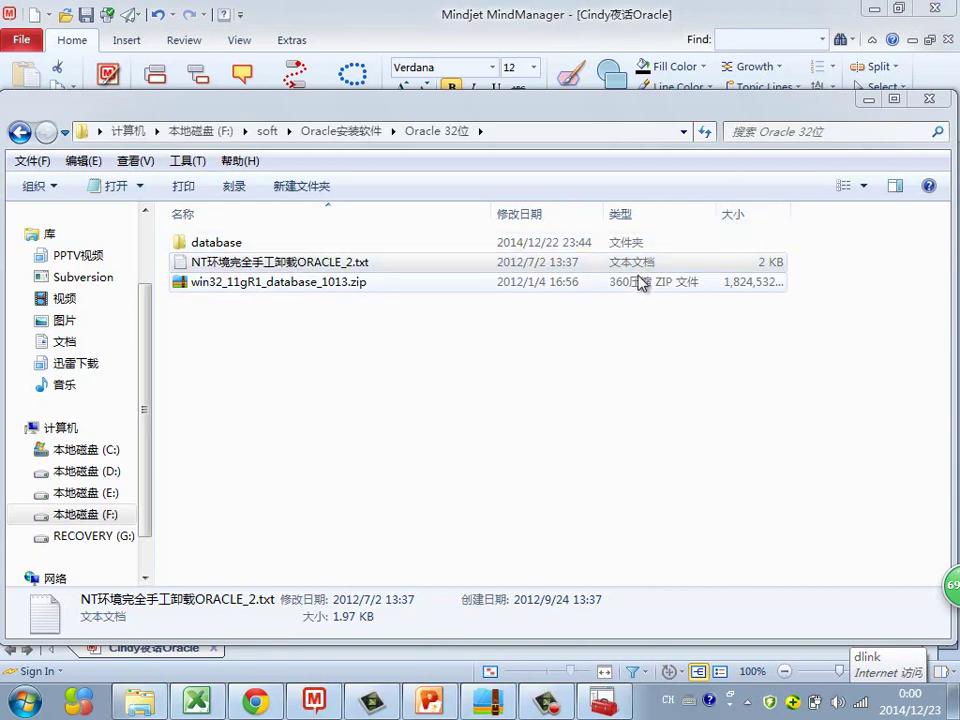